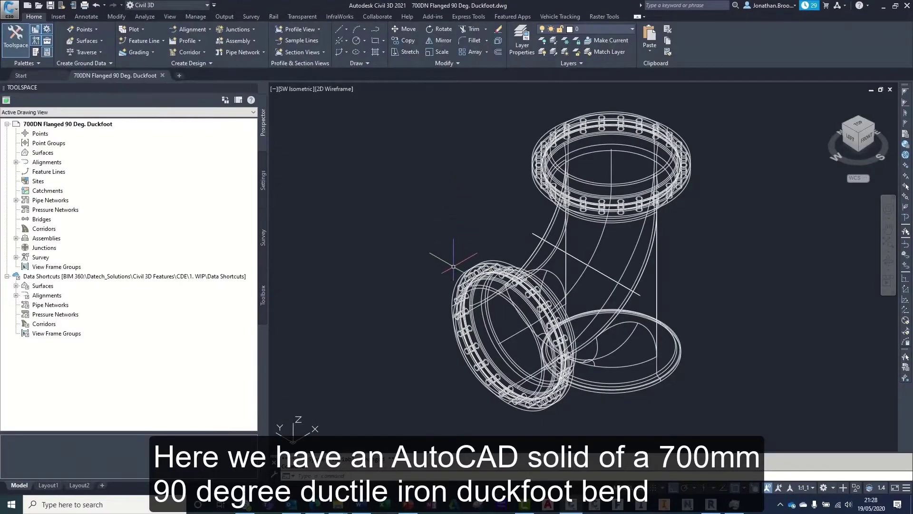
Step: Select the duckfoot's centreline polyline and the whole bend solid
click(463, 276)
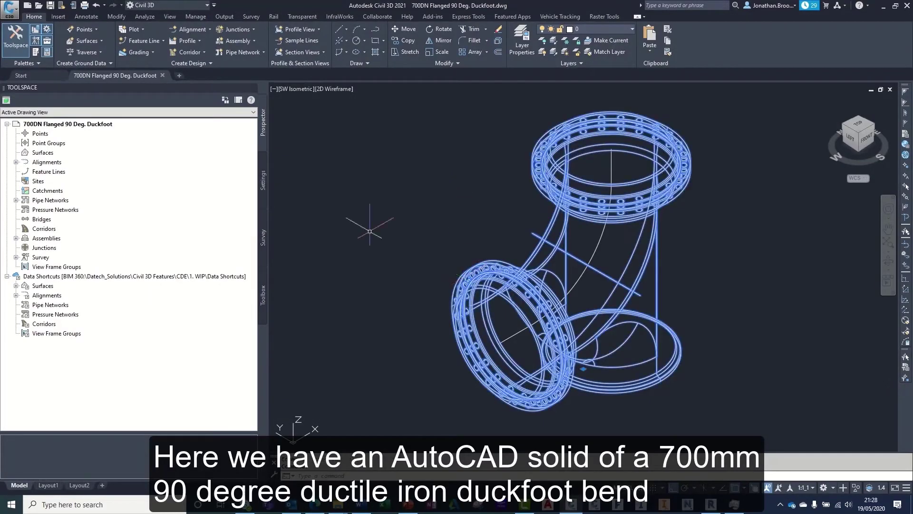
key(Escape)
click(576, 284)
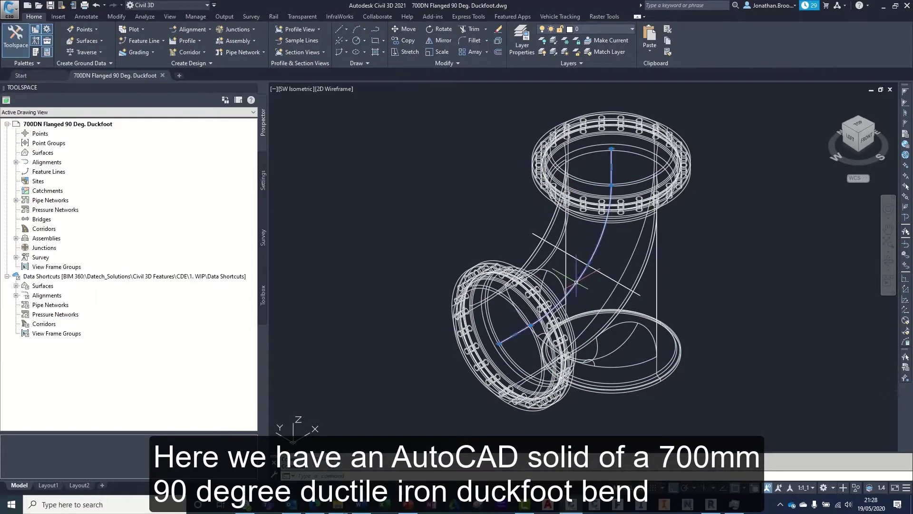
drag(728, 411, 586, 310)
Step: View the selected duckfoot in the Object Viewer, orbiting to look from above, then close it
right_click(436, 252)
click(476, 346)
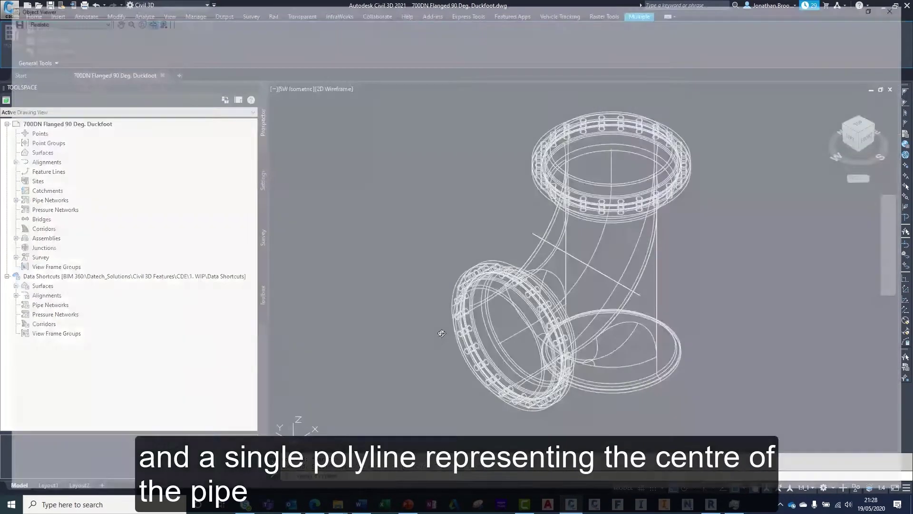
mouse_move(527, 216)
mouse_down()
mouse_move(465, 313)
mouse_move(497, 146)
mouse_up()
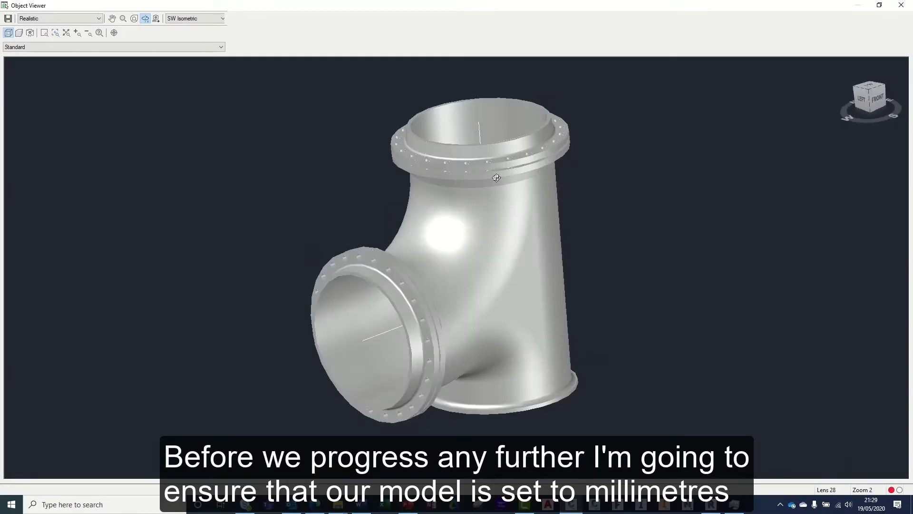
key(Escape)
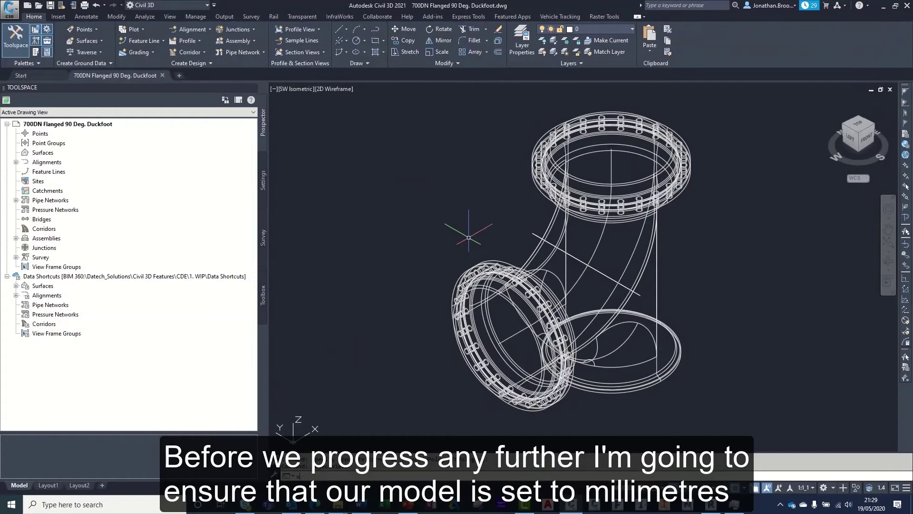
Step: Accept Millimeters as the insertion scale in the Drawing Units dialog
key(Return)
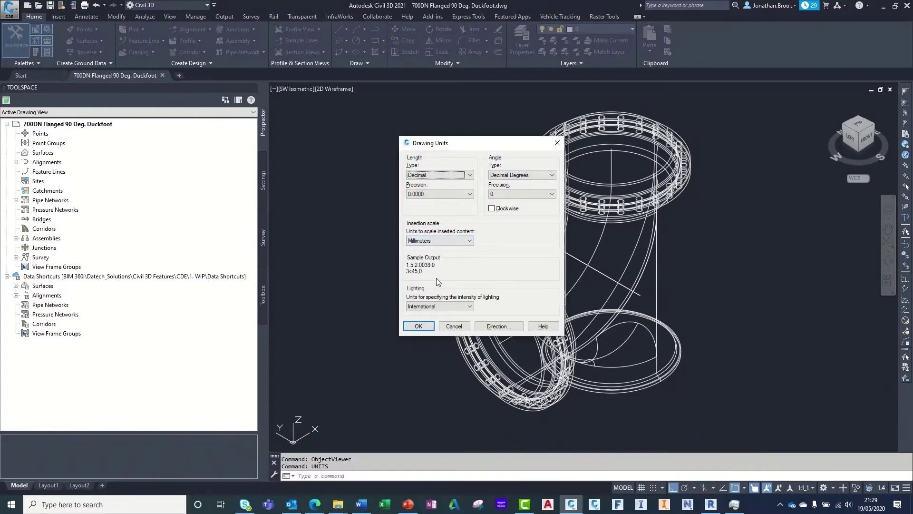
click(416, 326)
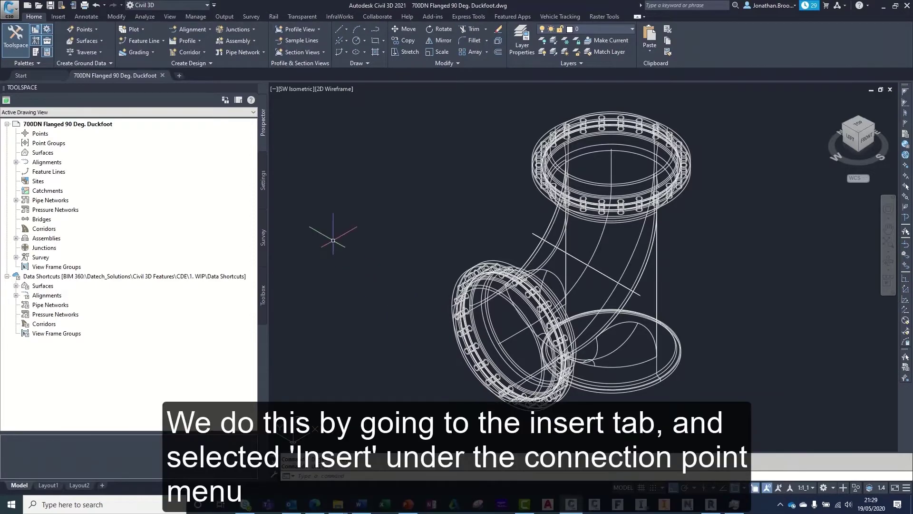
Step: Add a connection point at the side flange's centre, with no engineering data
click(58, 16)
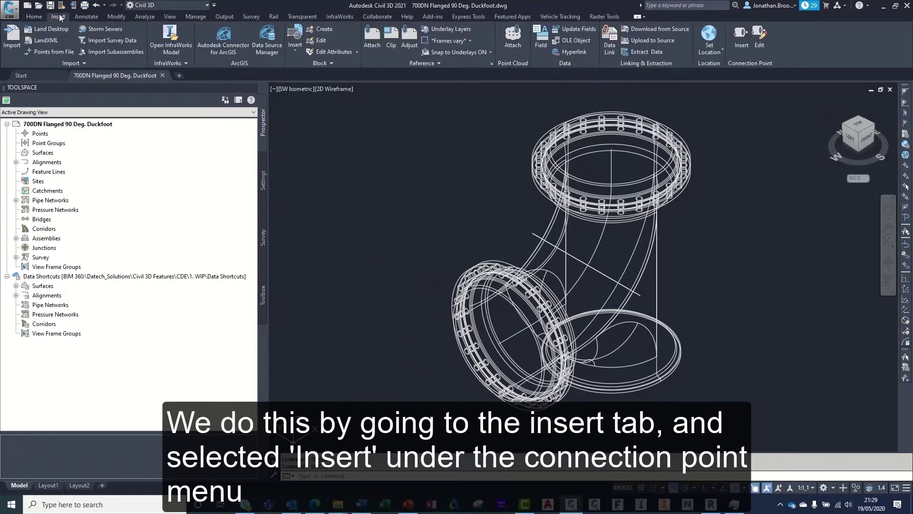
click(741, 47)
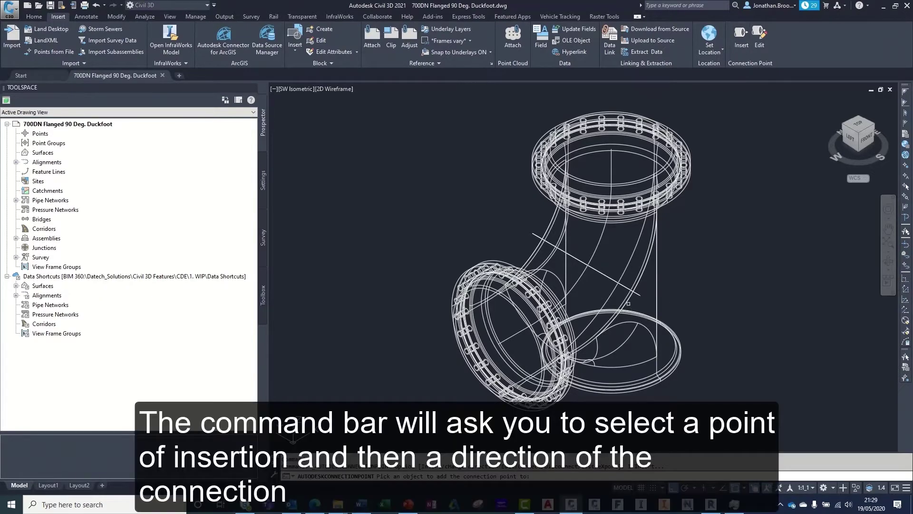
click(628, 304)
scroll(512, 351, up, 5)
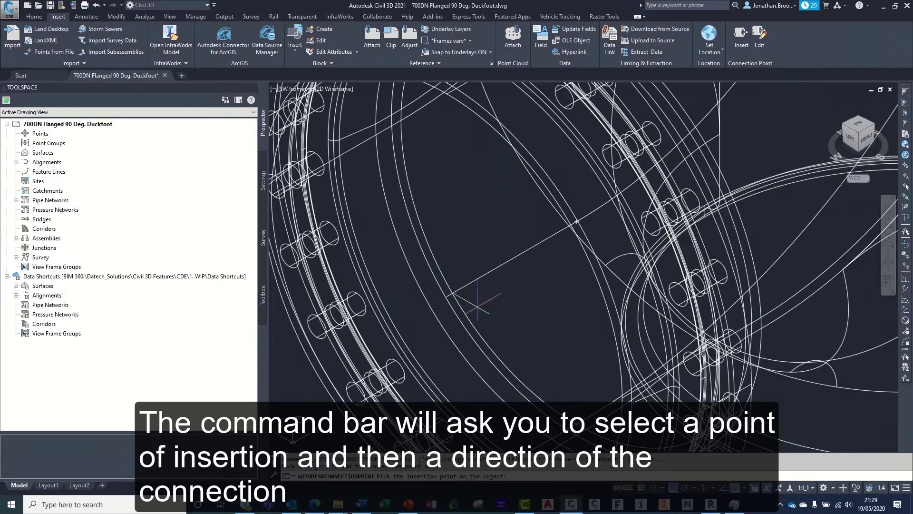
click(468, 291)
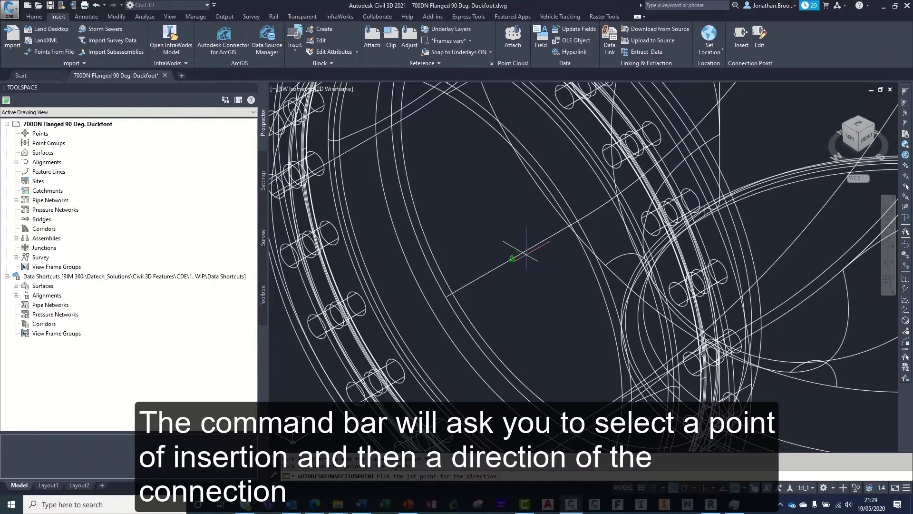
click(469, 289)
click(471, 287)
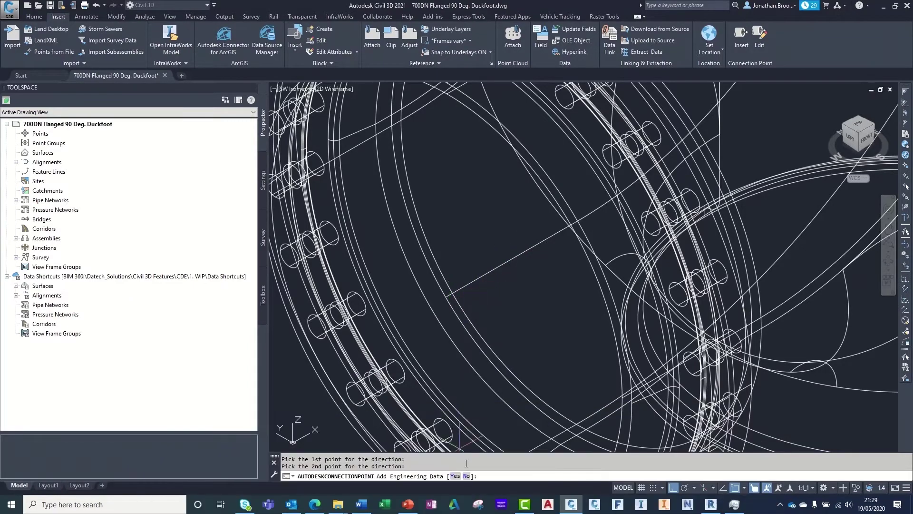
click(466, 476)
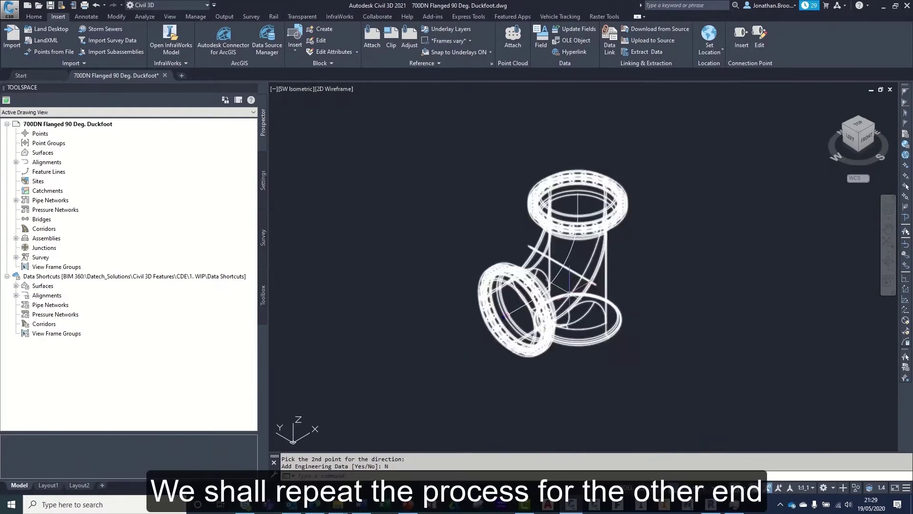
scroll(543, 247, up, 5)
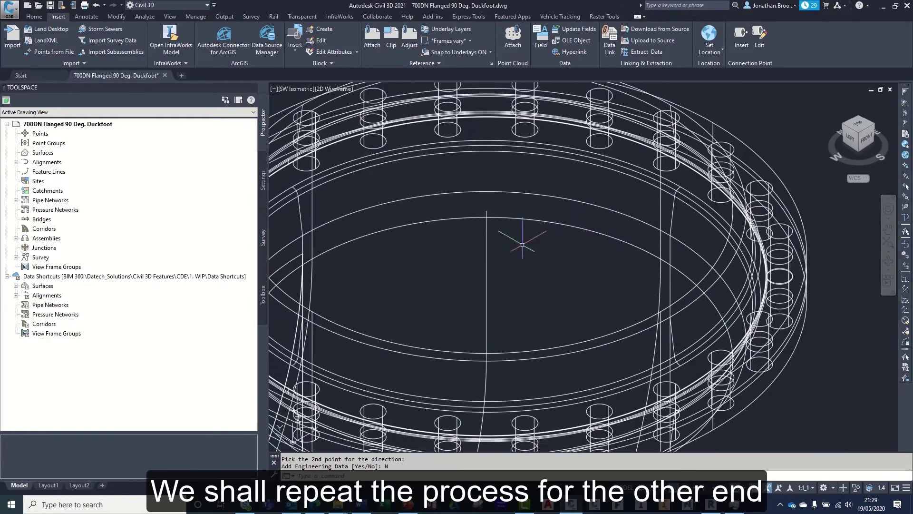
Step: Add a second connection point at the top flange's centre, again skipping engineering data
click(742, 38)
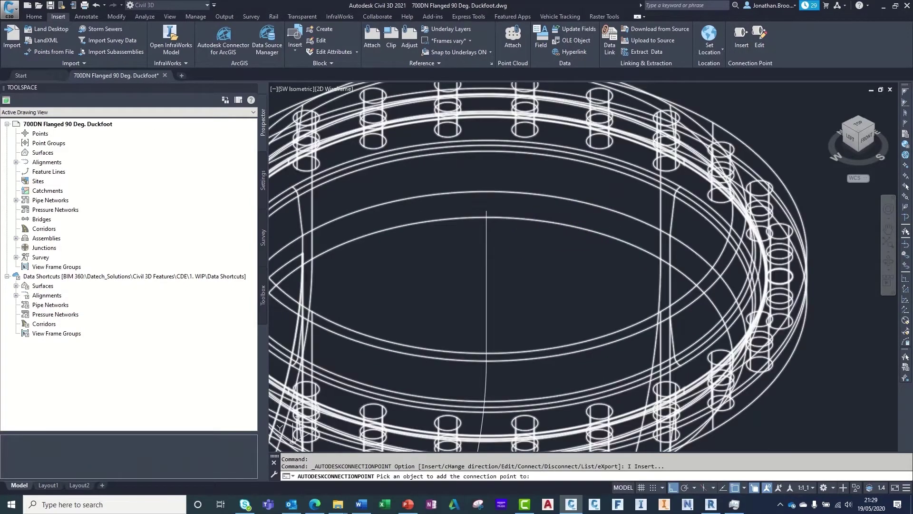
click(731, 151)
scroll(537, 203, up, 3)
click(471, 210)
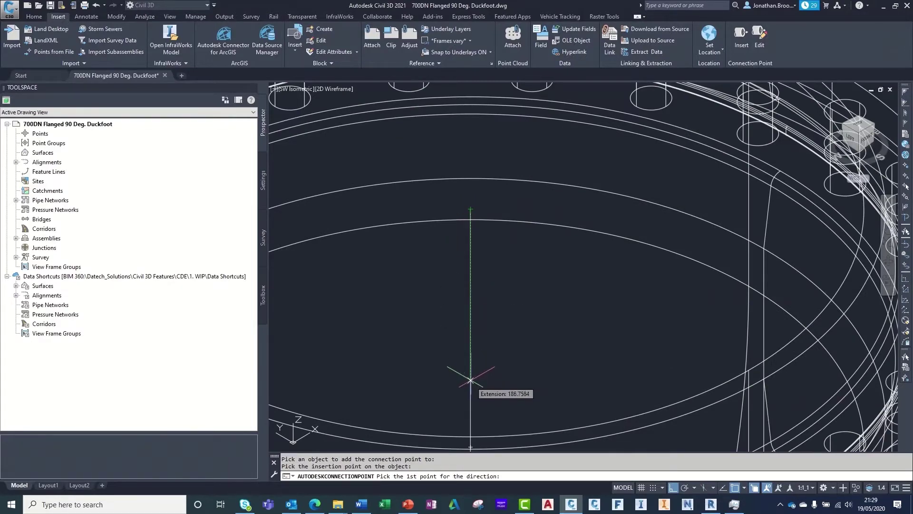
scroll(459, 373, down, 5)
click(471, 356)
scroll(471, 330, up, 3)
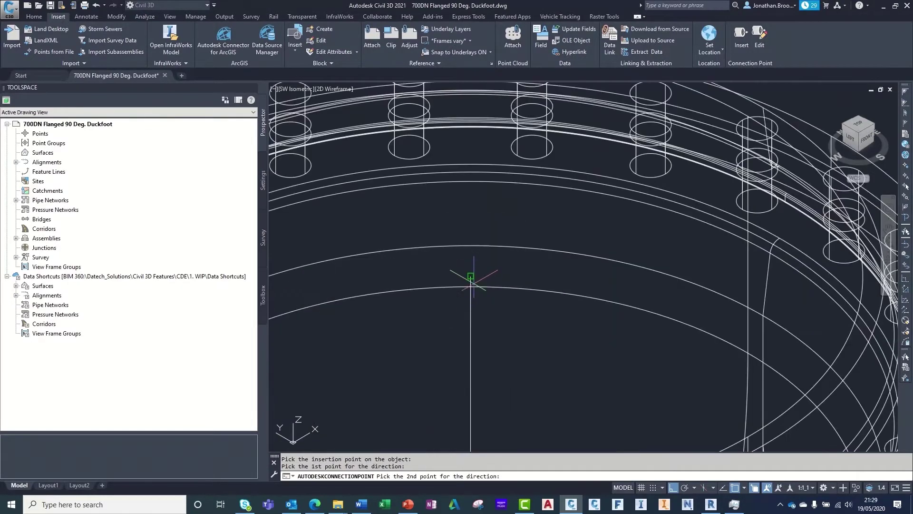
click(471, 277)
click(467, 476)
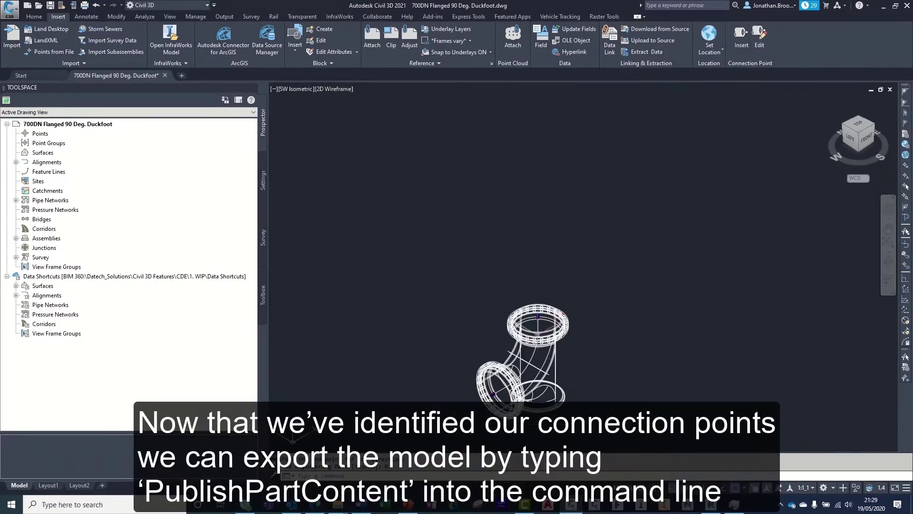
scroll(528, 300, up, 3)
middle_drag(522, 297, 459, 257)
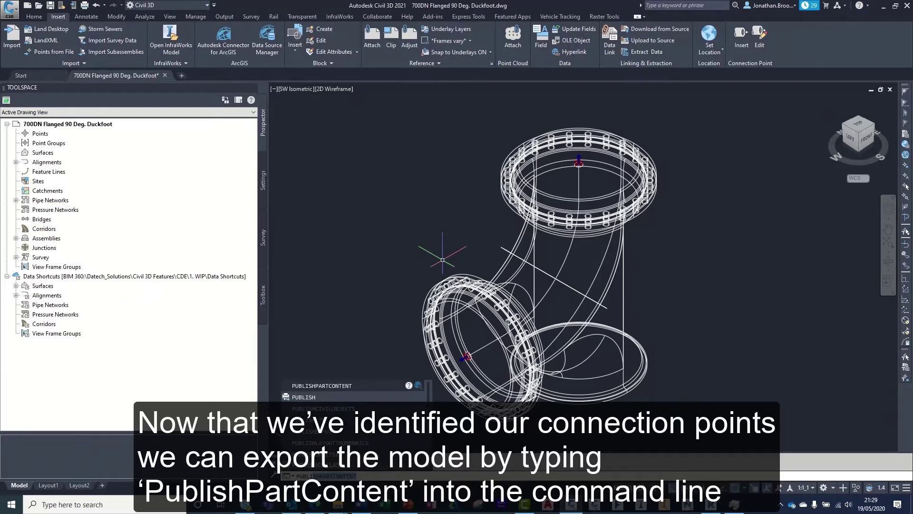
Step: Publish the duckfoot solid with its polyline centreline as a millimetre Elbow part
text(hpart)
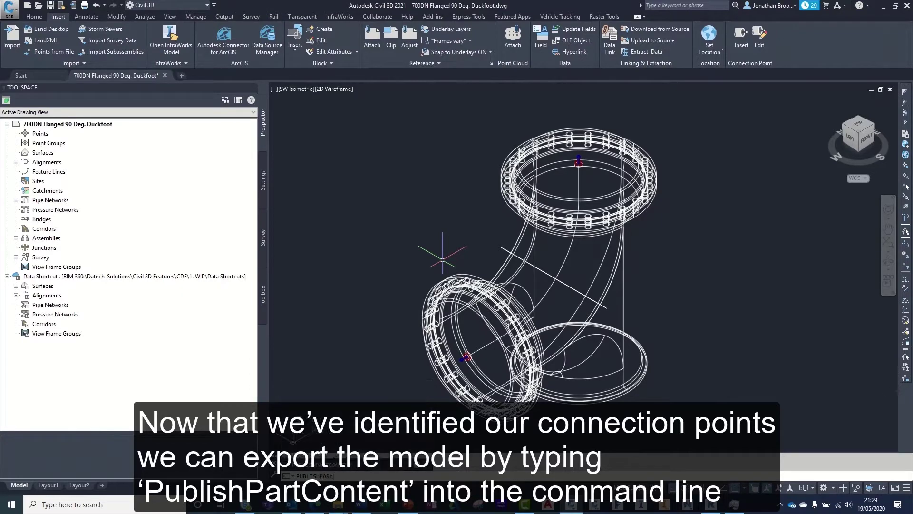
text(co)
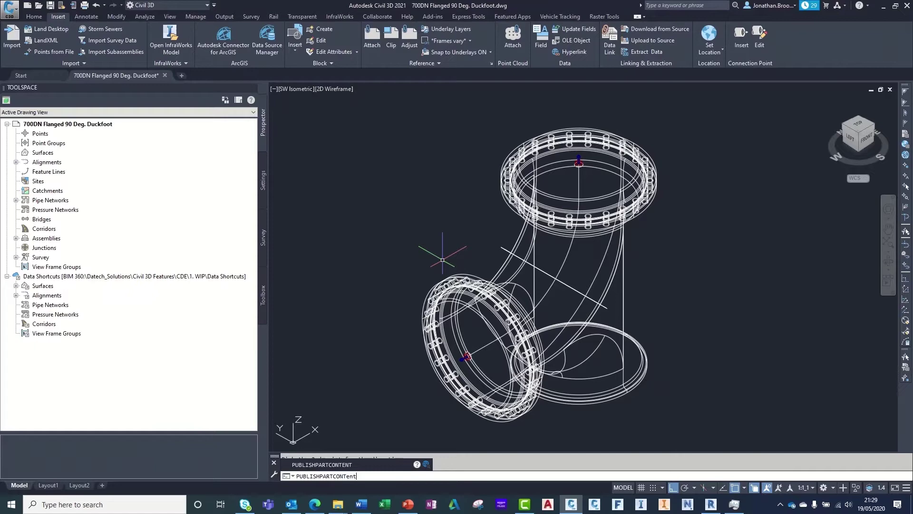
key(Return)
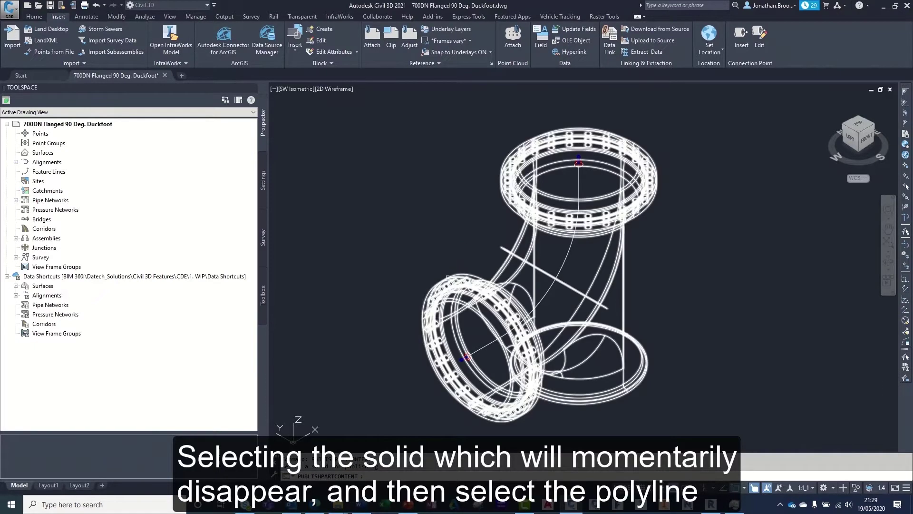
click(448, 277)
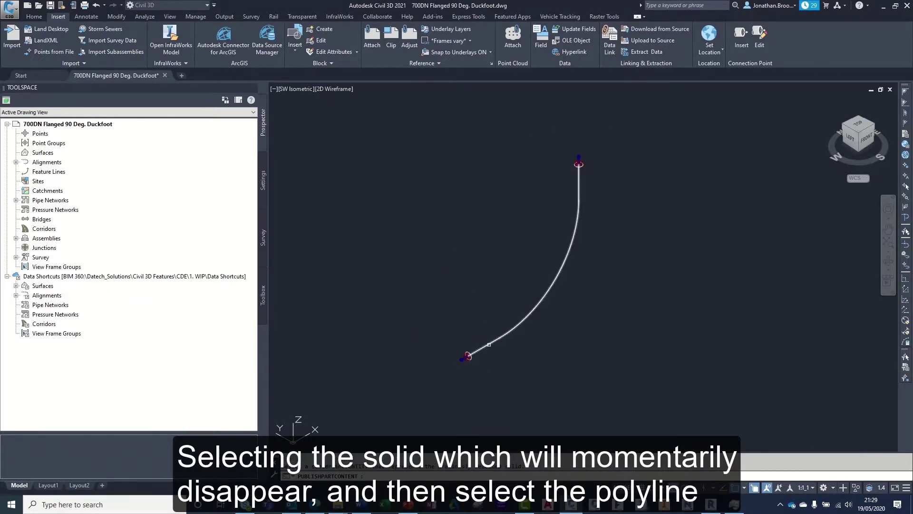
click(502, 336)
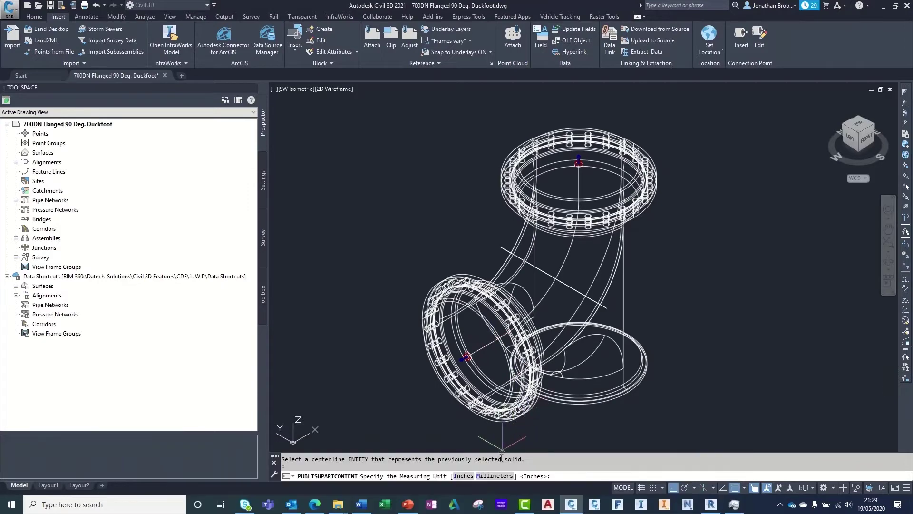
click(496, 476)
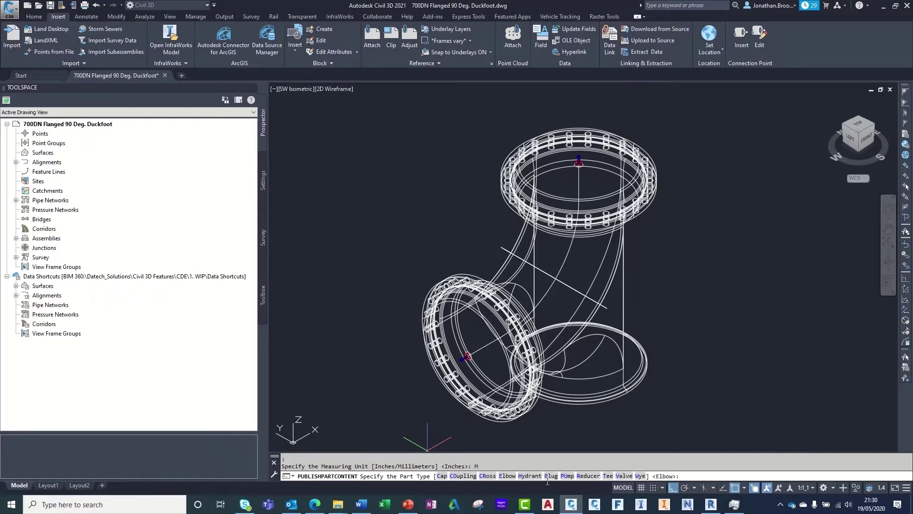
click(505, 477)
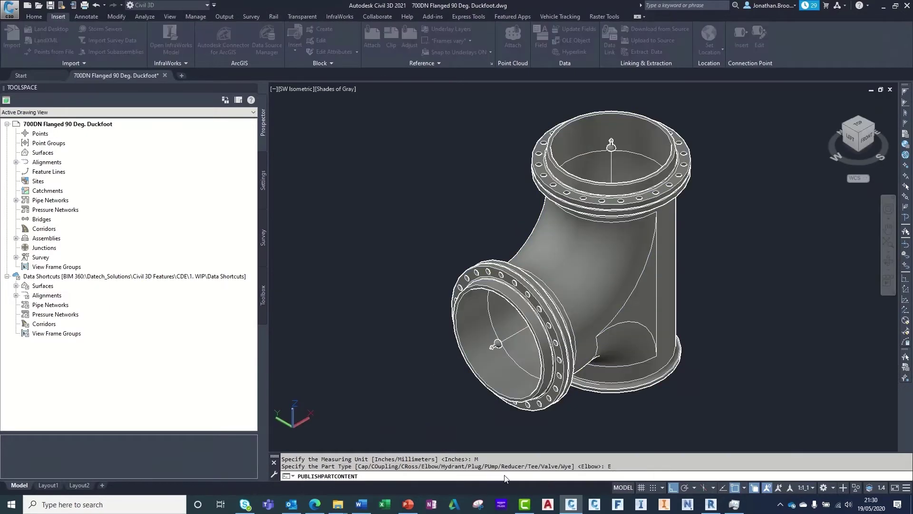
Step: Save 700DN Flanged 90 Deg. Duckfoot.content into the USB drive's CADLibrary > Civil 3D > Component > Elbow folder
click(428, 148)
click(407, 204)
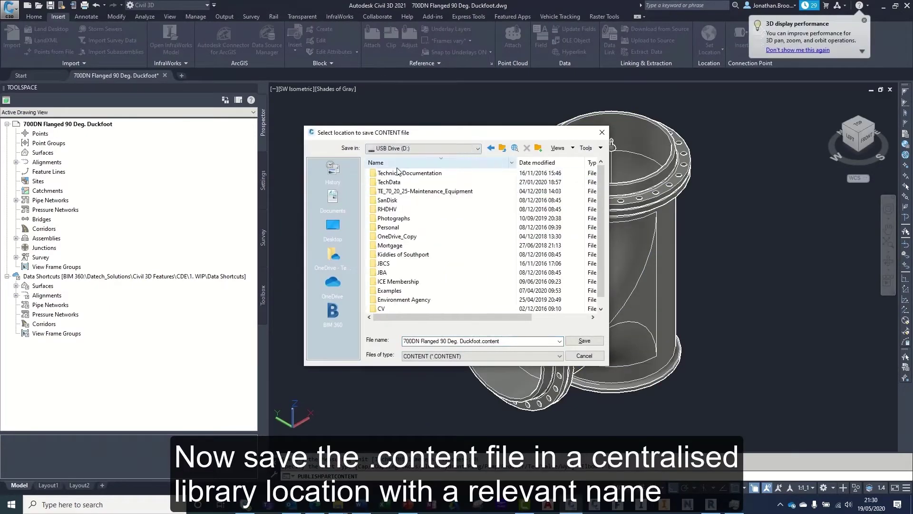
double_click(388, 173)
double_click(387, 181)
double_click(390, 173)
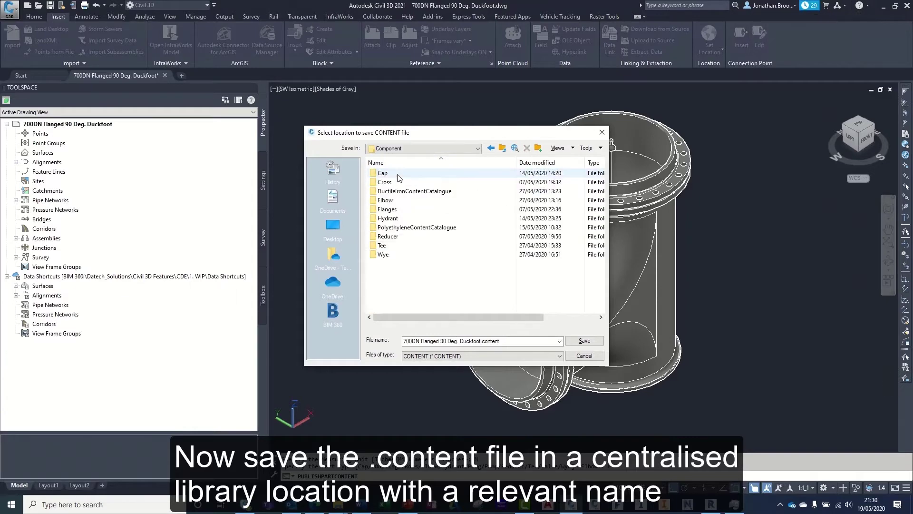
double_click(390, 200)
key(Return)
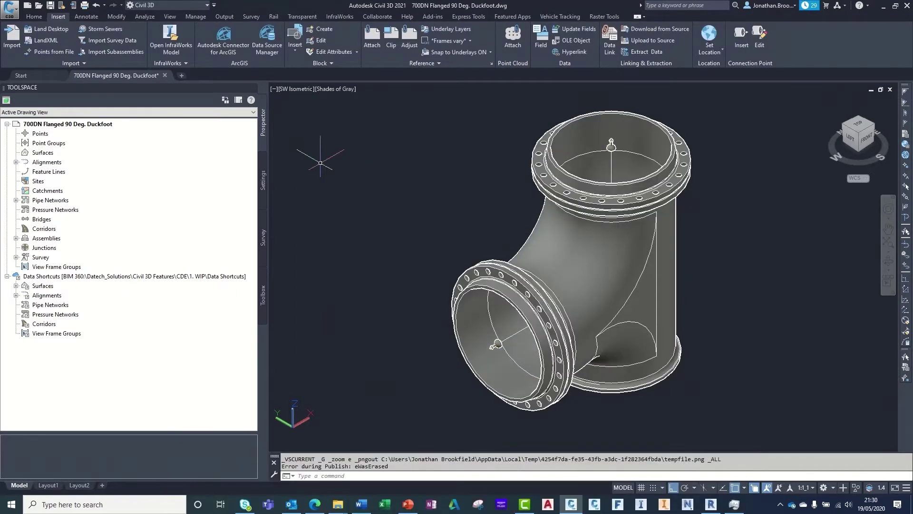
click(334, 89)
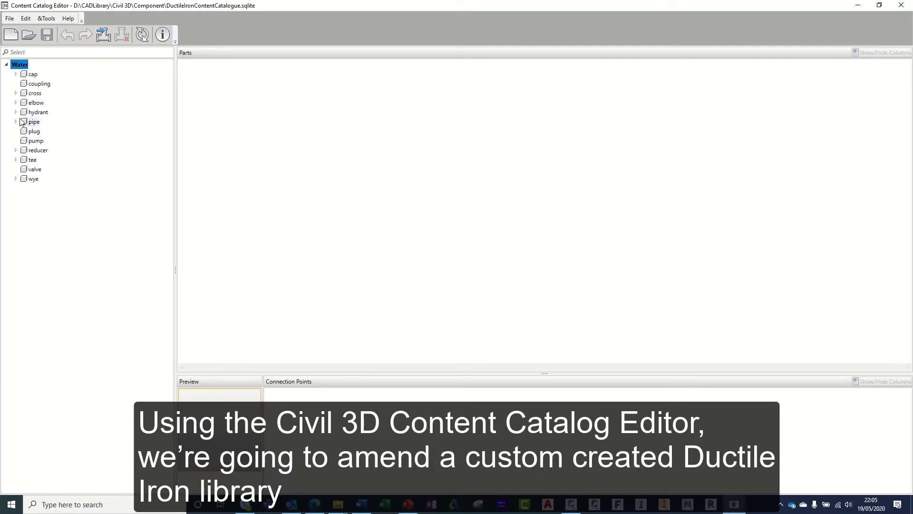
Step: Expand the elbow node and load the 90 Deg. Flanged Ductile Iron Elbow Duckfoot parts (80–600 DN)
click(16, 103)
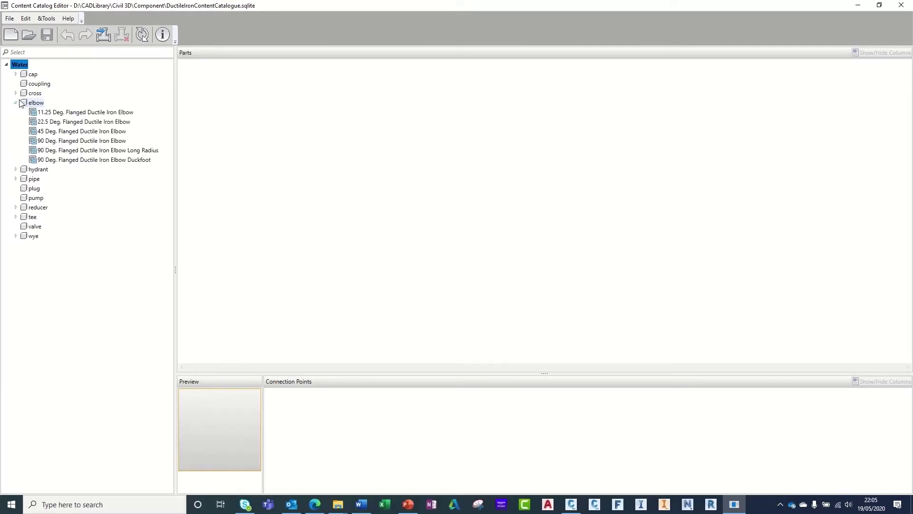
click(107, 160)
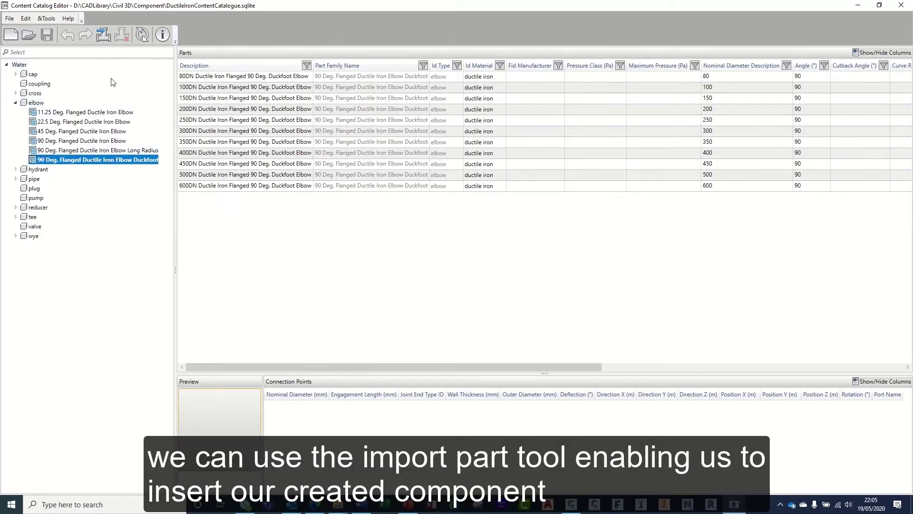
Step: Start a part import using the 700DN Flanged 90 Deg. Duckfoot.content file
click(103, 40)
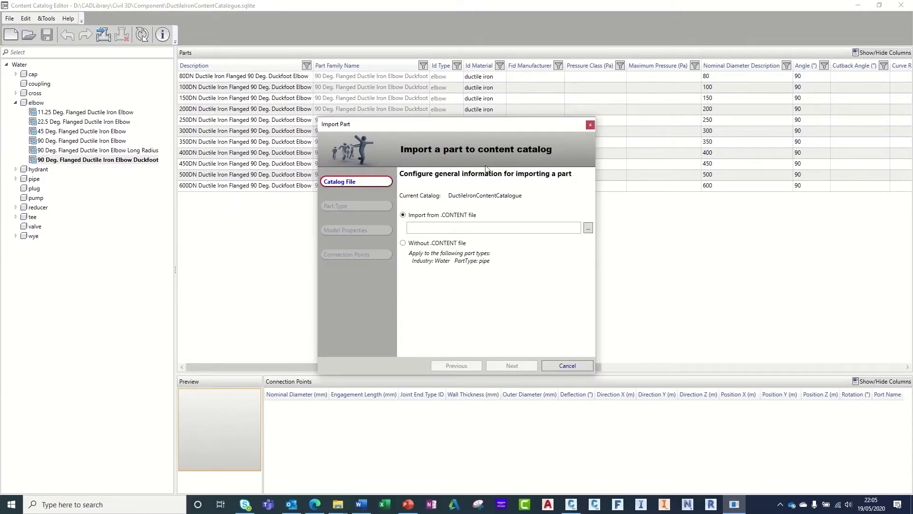
click(588, 229)
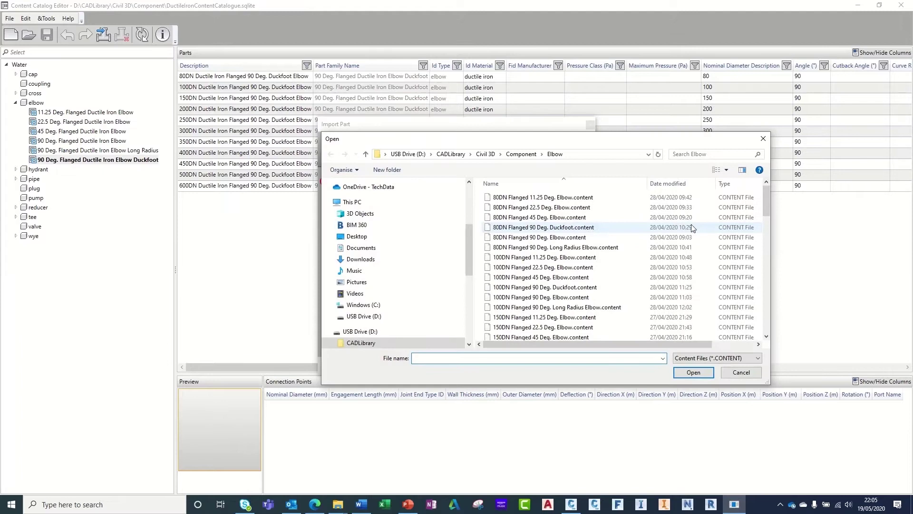
drag(765, 196, 769, 319)
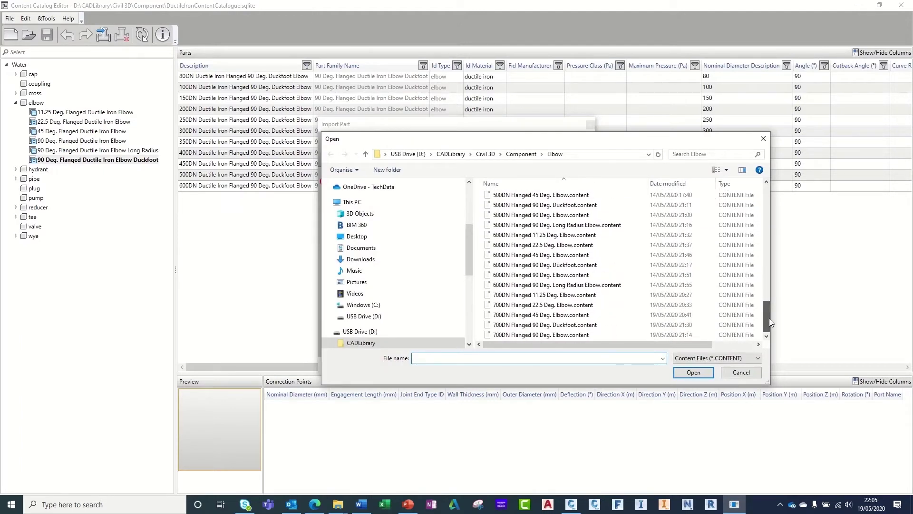
click(576, 327)
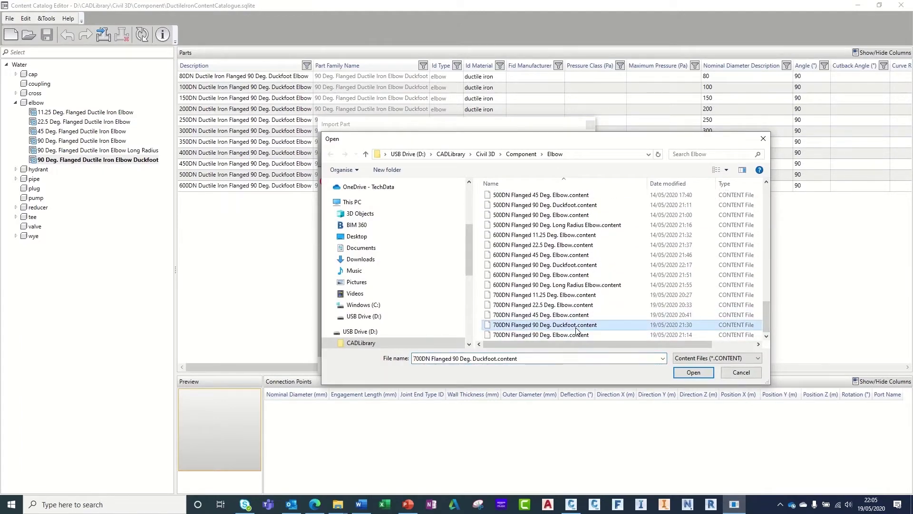
click(692, 374)
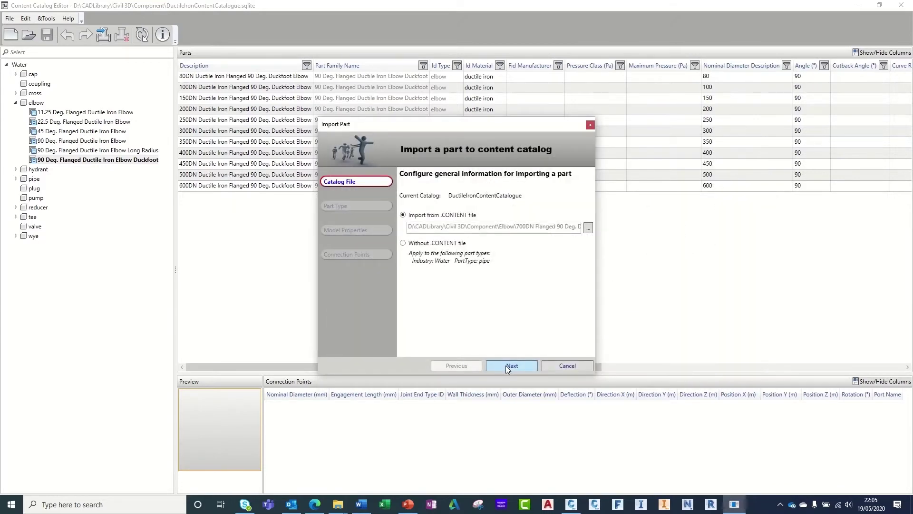
Step: Set the part type to elbow in the 90 Deg. Flanged Ductile Iron Elbow Duckfoot family
click(507, 366)
click(487, 209)
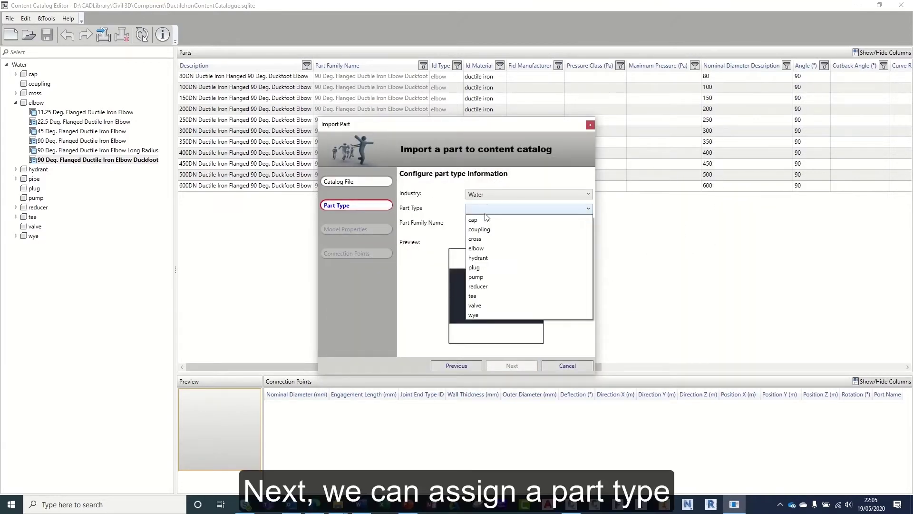
click(489, 249)
click(588, 223)
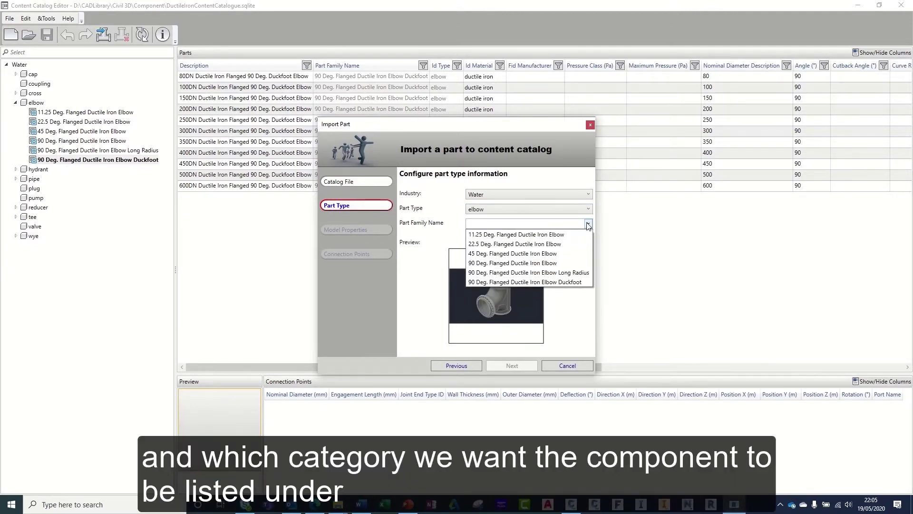
click(535, 282)
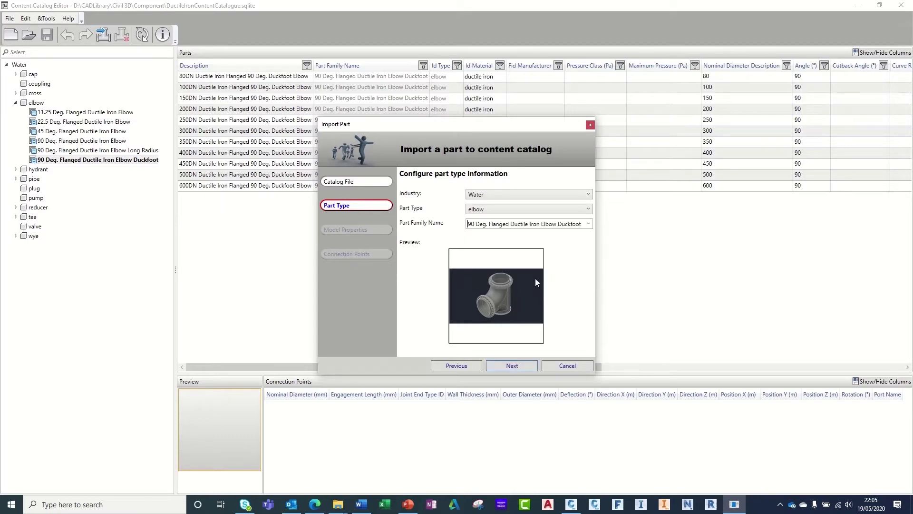
click(512, 366)
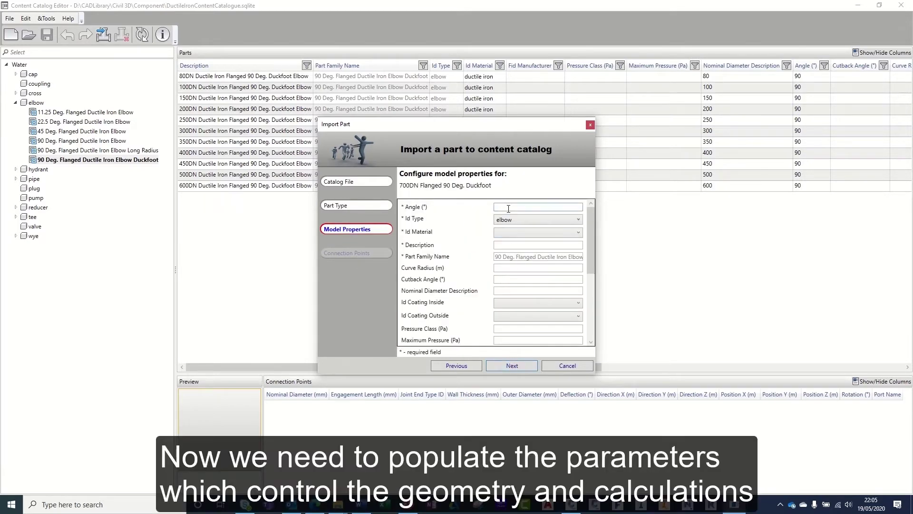
Step: Set the material to ductile iron and the description to '700DN Ductile Iron Flanged 90 Deg. Duckfoot Elbow'
click(537, 232)
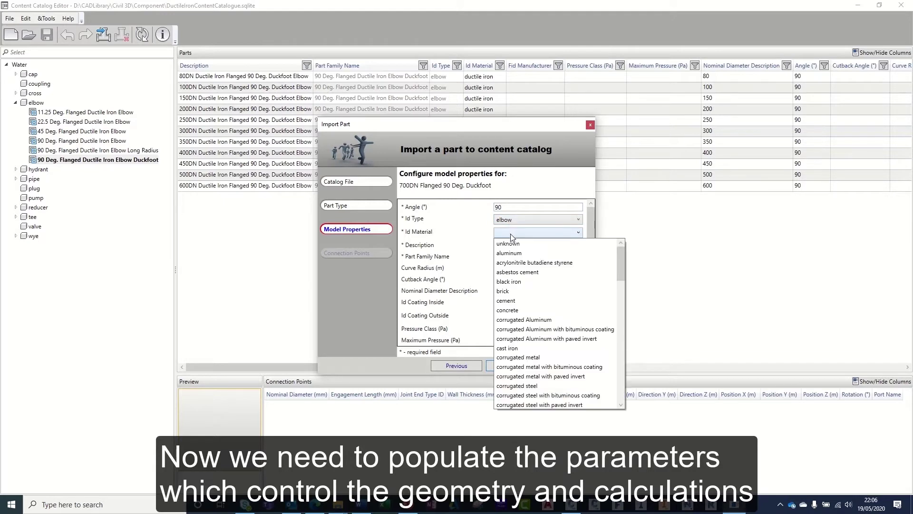
scroll(531, 306, down, 2)
click(558, 358)
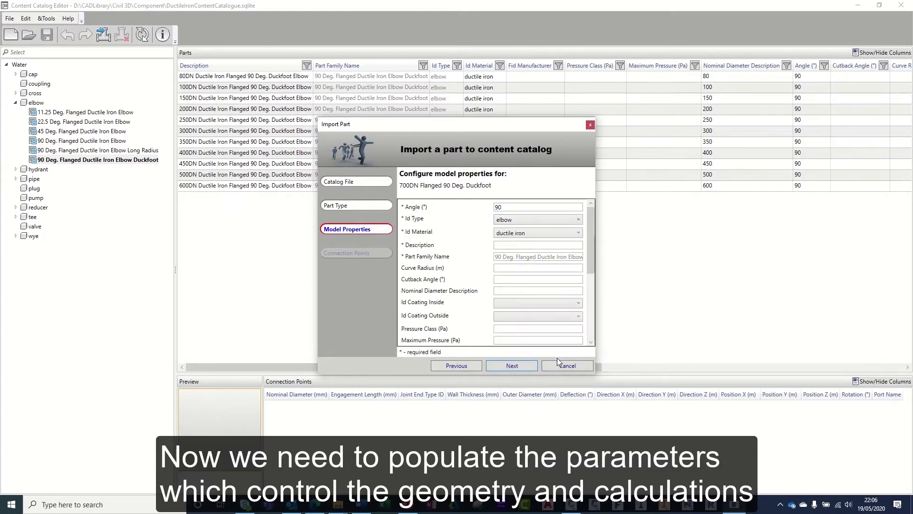
click(516, 245)
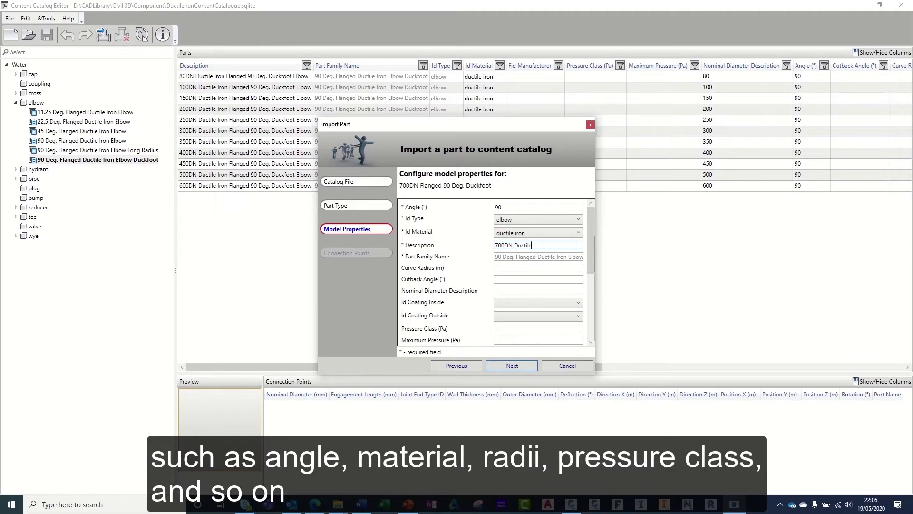
text(700DN Ductile Iron Flanged 9)
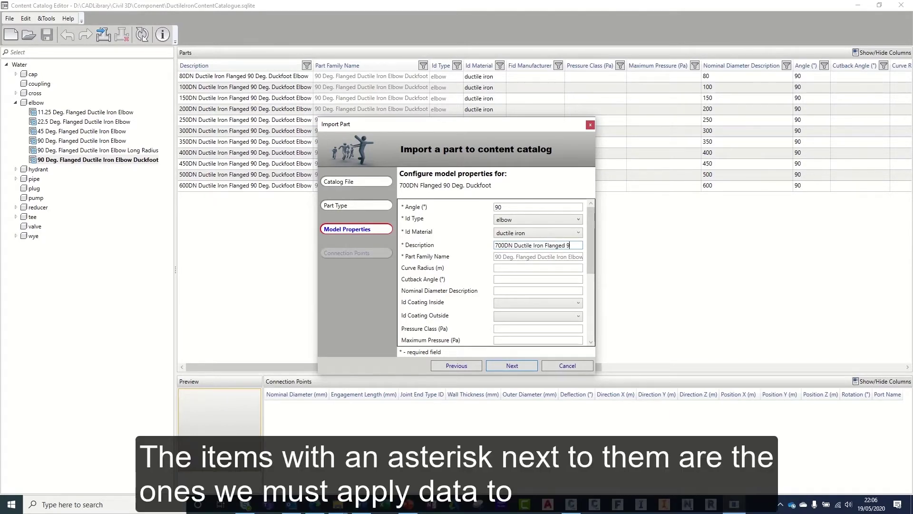
text(0 Deg. Duckfoot Elbow)
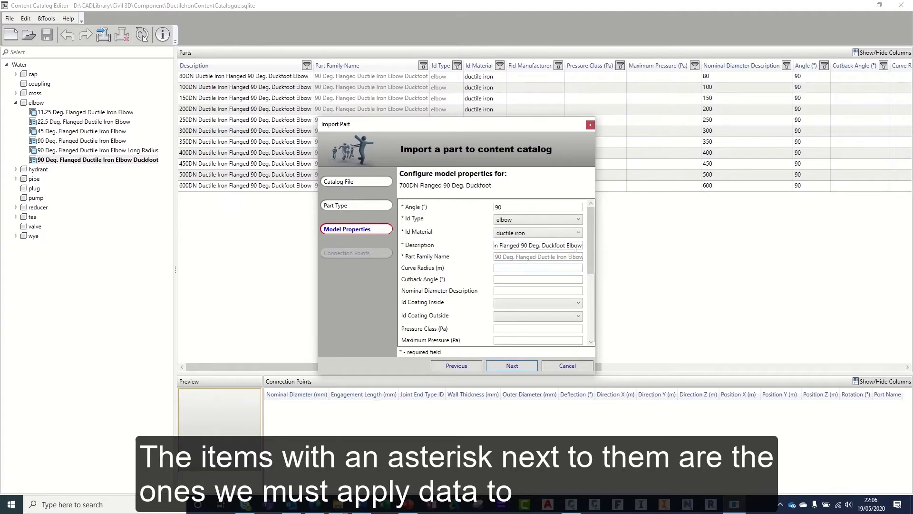
mouse_move(590, 242)
mouse_down()
mouse_move(593, 311)
mouse_move(592, 235)
mouse_up()
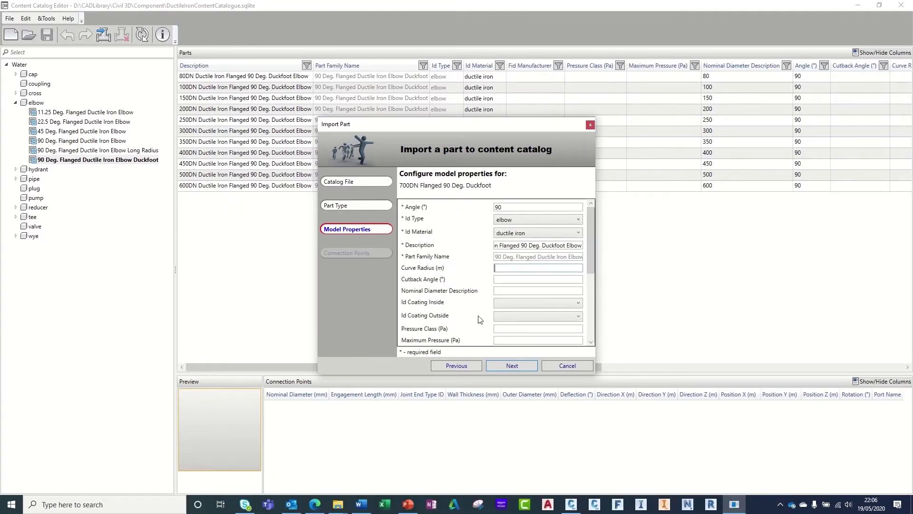
Step: Set the joint end type of Port1 and Port2 to flanged
click(509, 365)
click(454, 216)
click(475, 217)
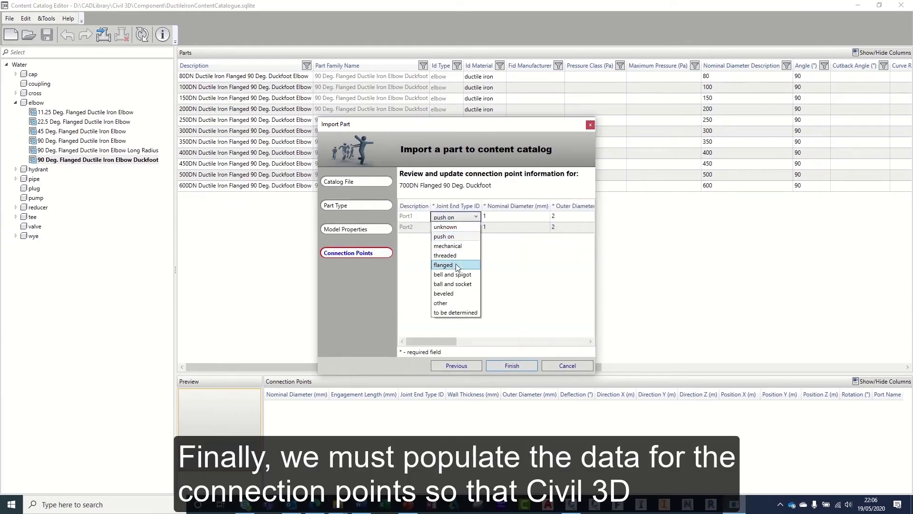
click(443, 264)
click(454, 227)
Step: Give both ports a 700 nominal diameter and a 738 outer diameter
click(476, 227)
click(444, 275)
click(516, 216)
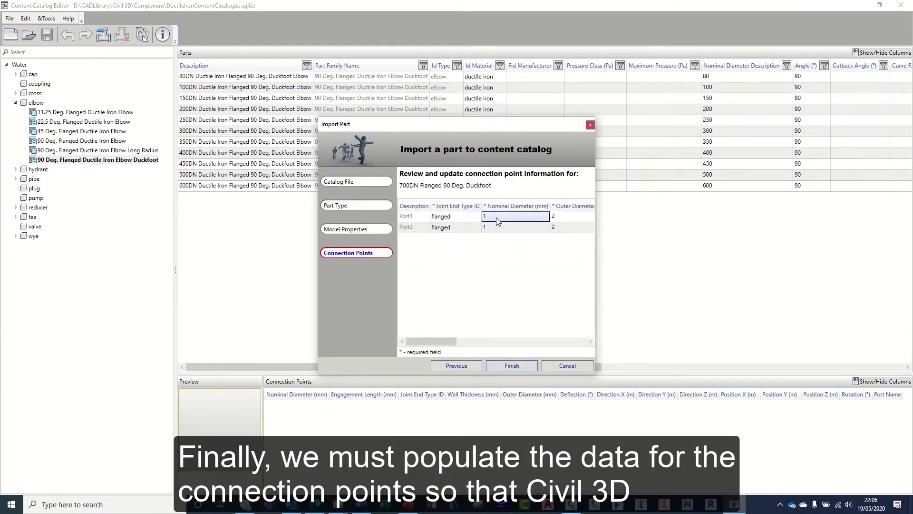
text(700)
click(516, 227)
text(700)
click(566, 216)
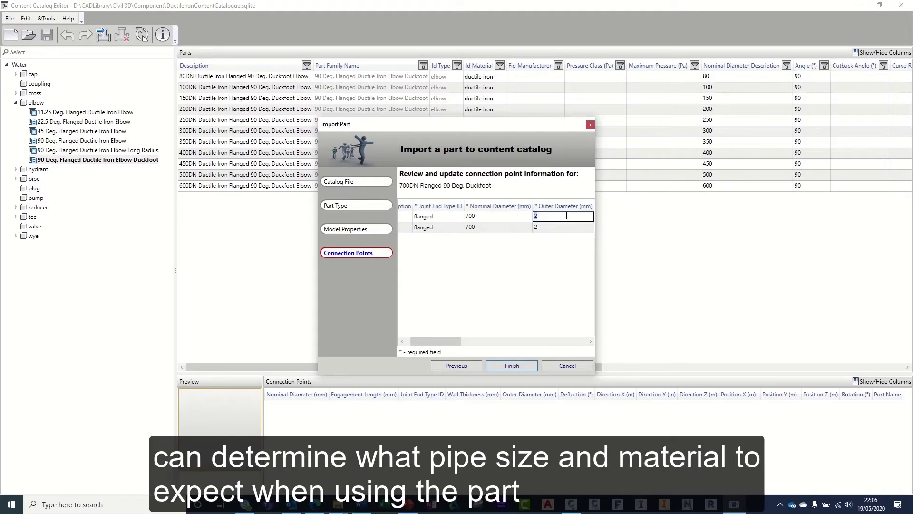
click(564, 229)
text(73)
key(Tab)
key(Tab)
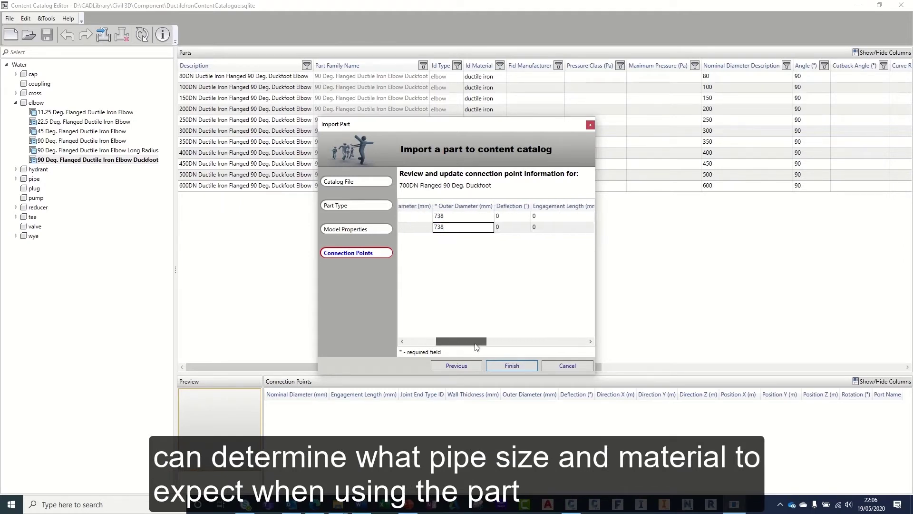
Step: Set the wall thickness to 19 and finish the import
click(498, 228)
text(19)
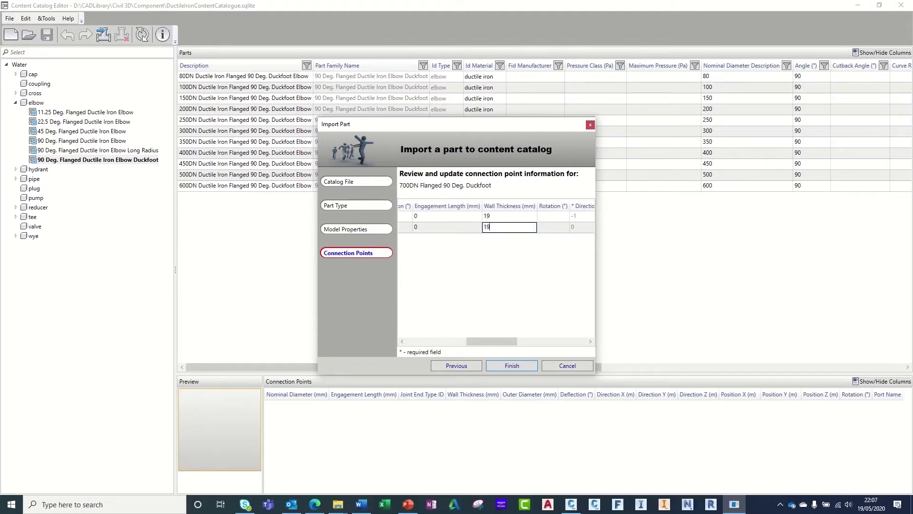
mouse_move(492, 341)
mouse_down()
mouse_move(561, 342)
mouse_move(469, 344)
mouse_move(479, 342)
mouse_up()
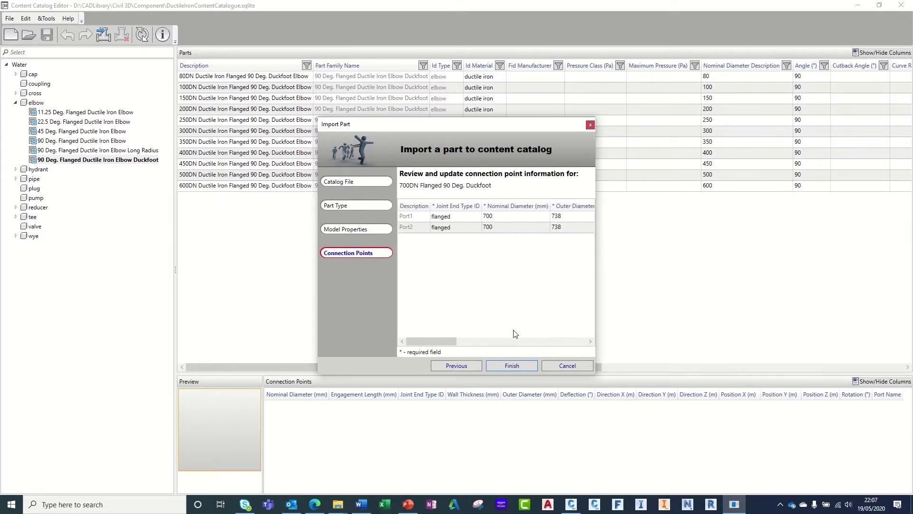
click(512, 365)
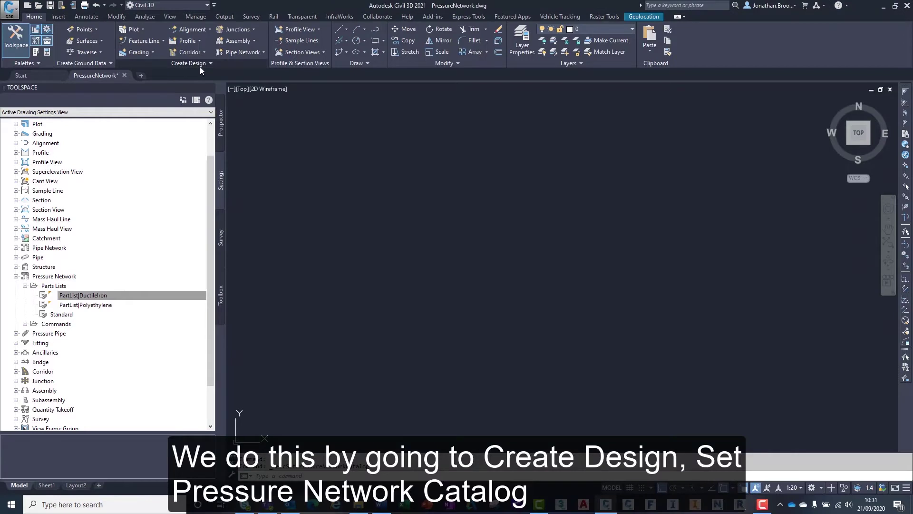
Step: Set the pressure network catalog to F:\CADLibrary\Civil3D\Component using DuctileIronContentCatalogue.sqlite
click(200, 64)
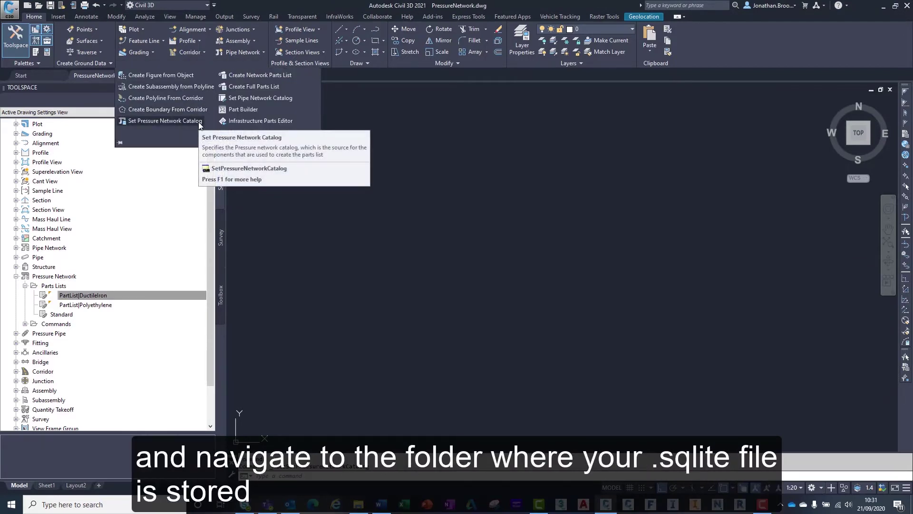
click(165, 121)
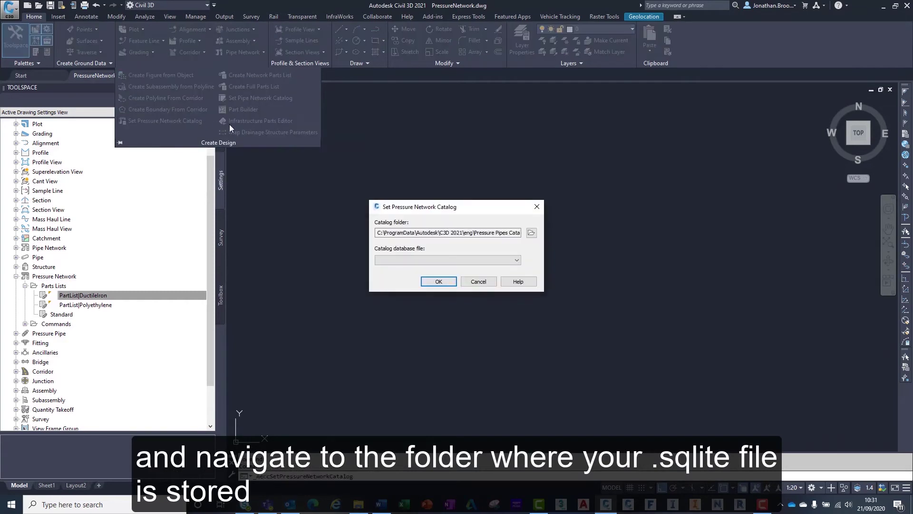
click(531, 233)
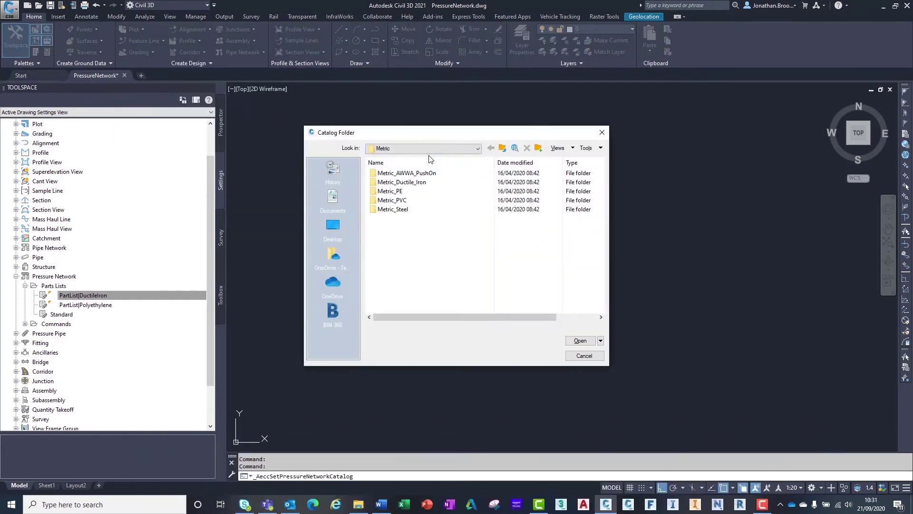
click(477, 148)
click(427, 236)
double_click(392, 182)
double_click(386, 181)
click(385, 172)
click(576, 340)
click(517, 260)
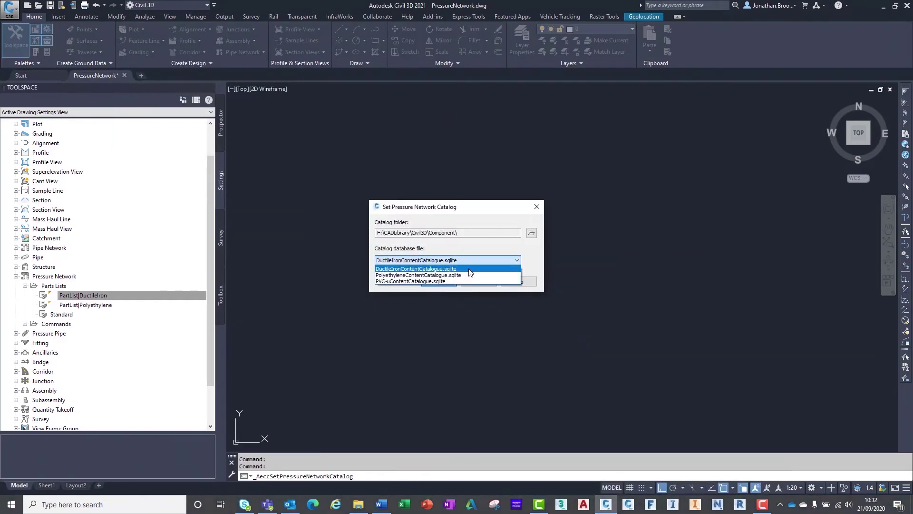
click(416, 269)
click(438, 281)
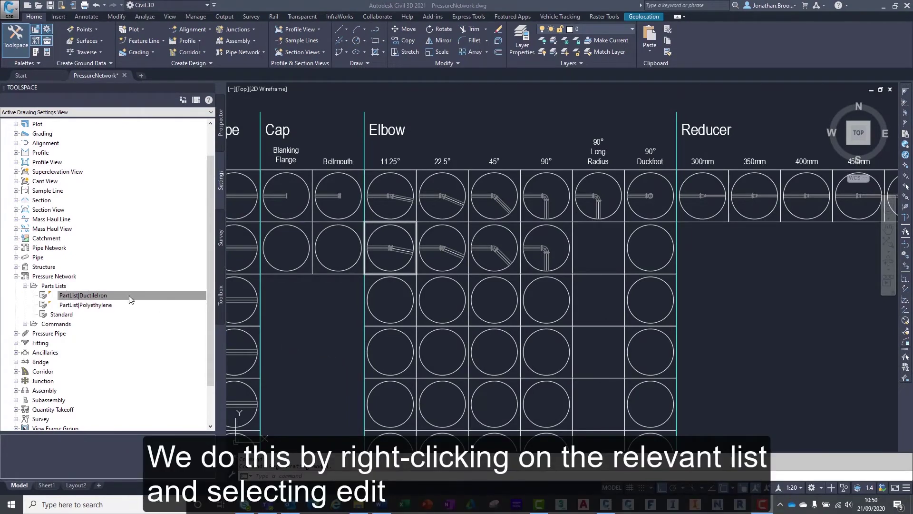
Step: Edit PartList|DuctileIron and expand its elbow fittings to review sizes 80DN through 700DN
right_click(110, 295)
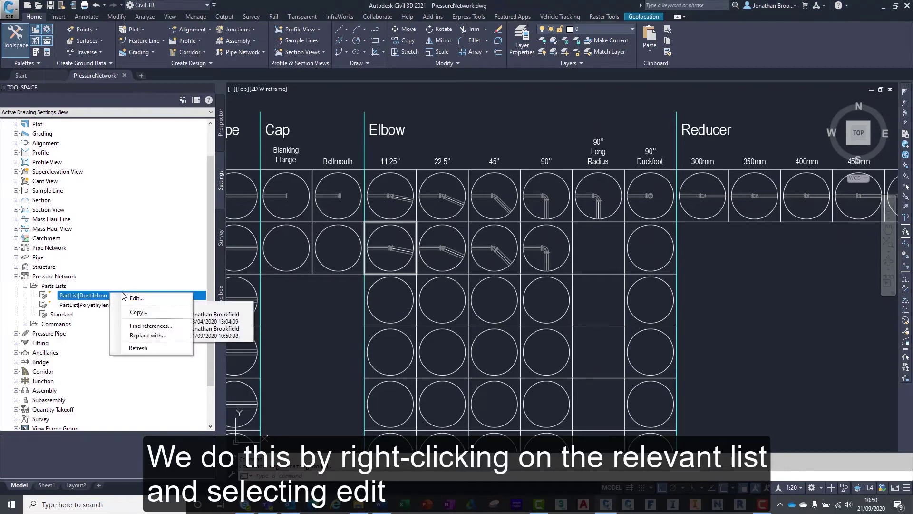
click(132, 298)
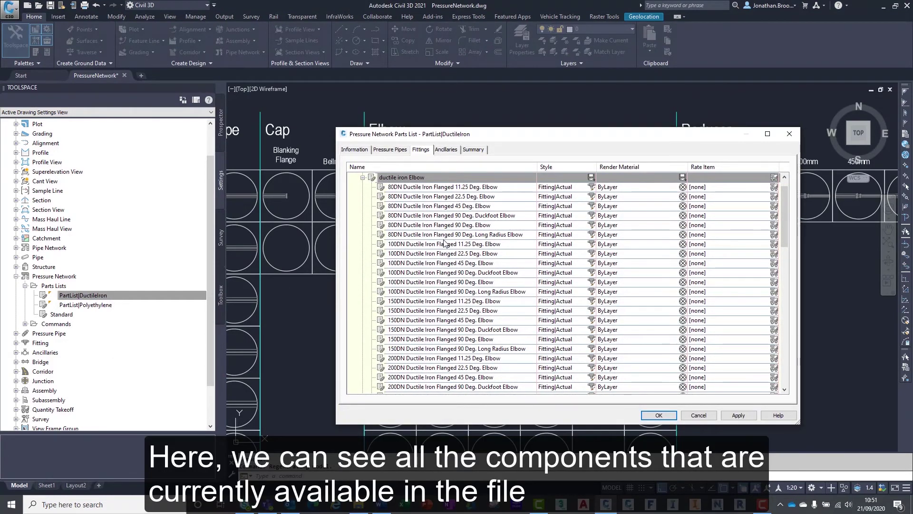
click(363, 178)
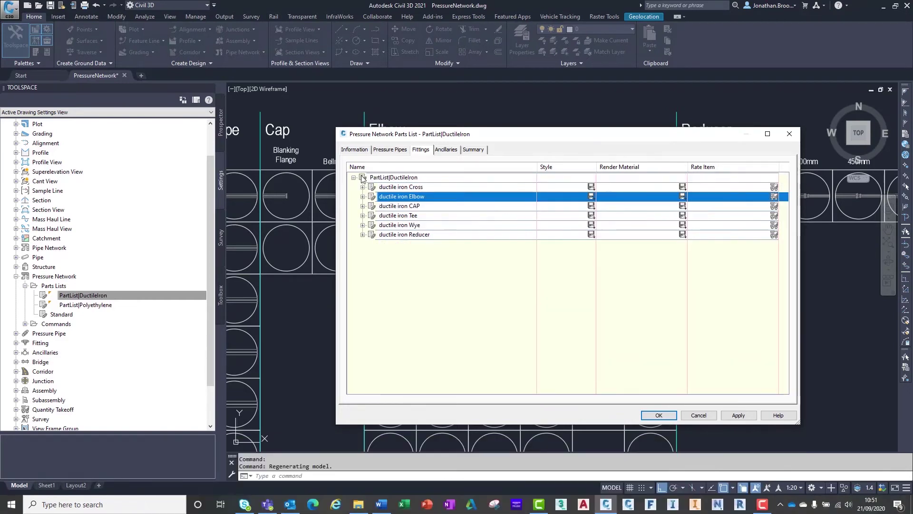
click(362, 196)
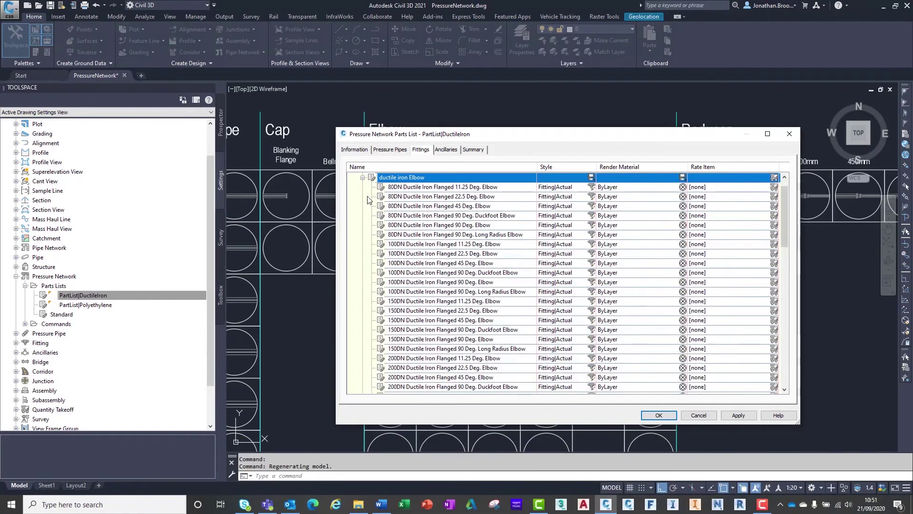
scroll(459, 250, down, 3)
scroll(459, 250, down, 15)
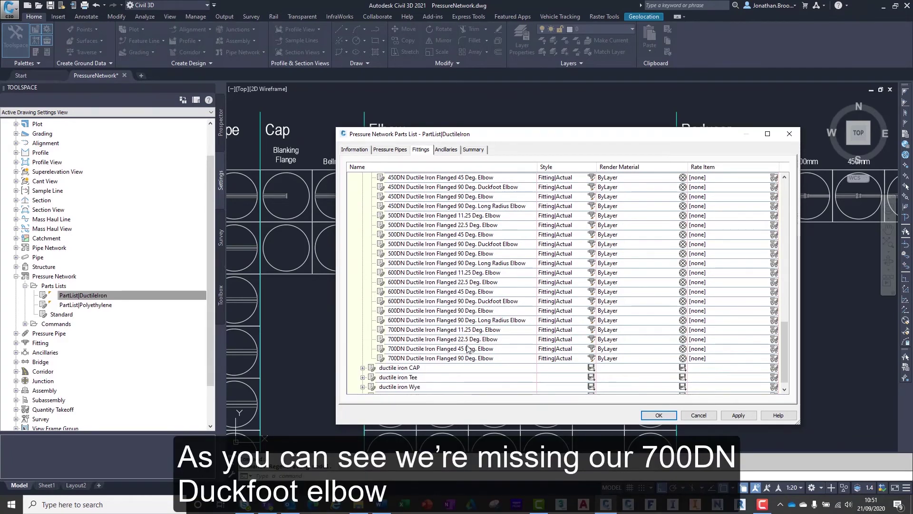
scroll(437, 295, up, 15)
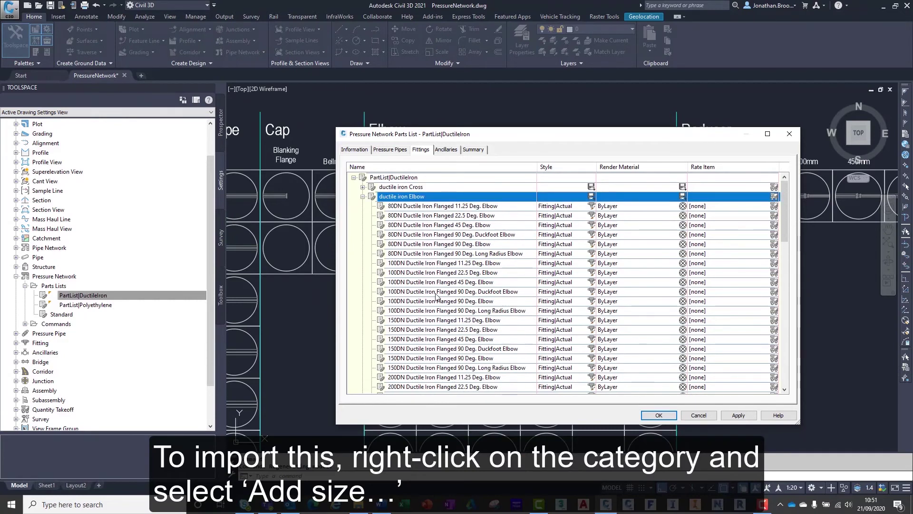
Step: Add all nominal diameter sizes, including the 700DN duckfoot elbow, to the DuctileIron Elbow category
right_click(418, 196)
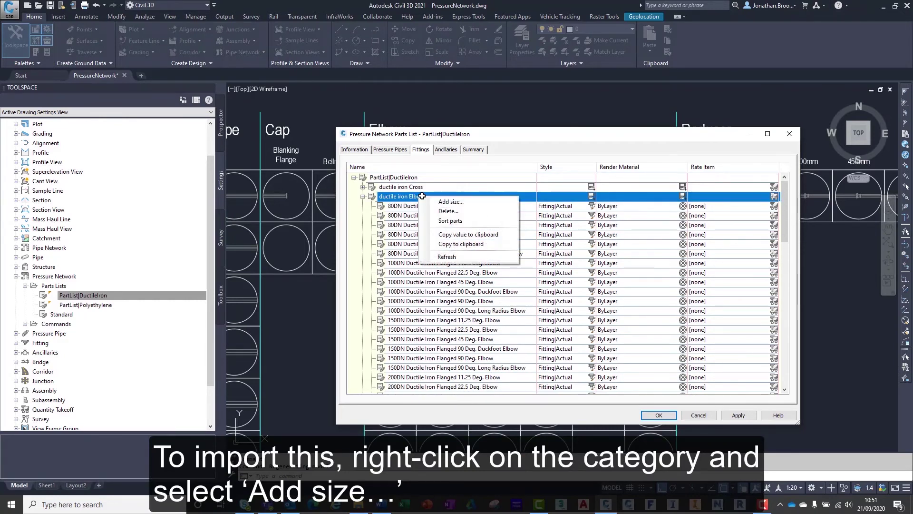
click(445, 201)
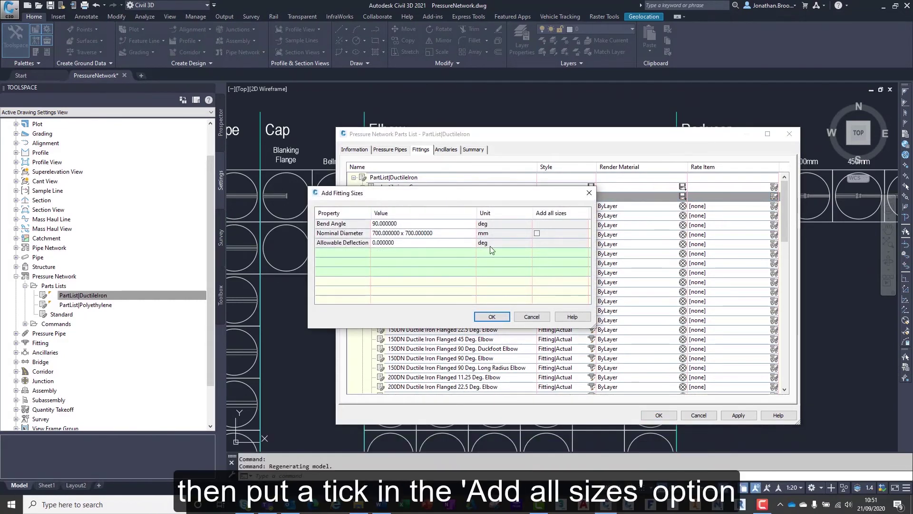
click(536, 233)
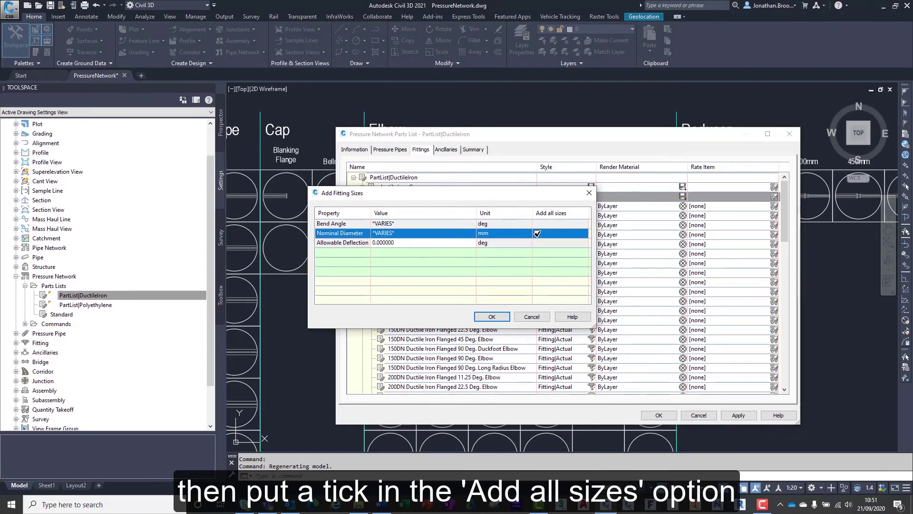
click(489, 317)
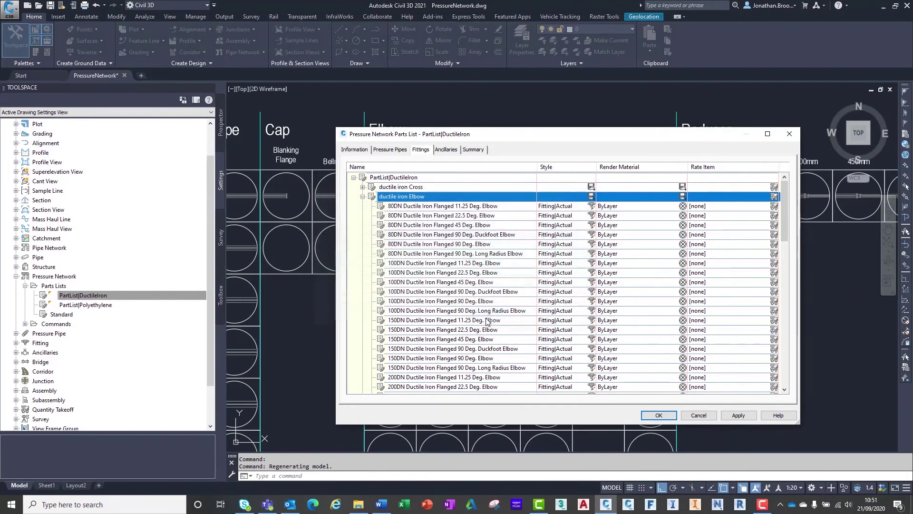
scroll(464, 291, down, 15)
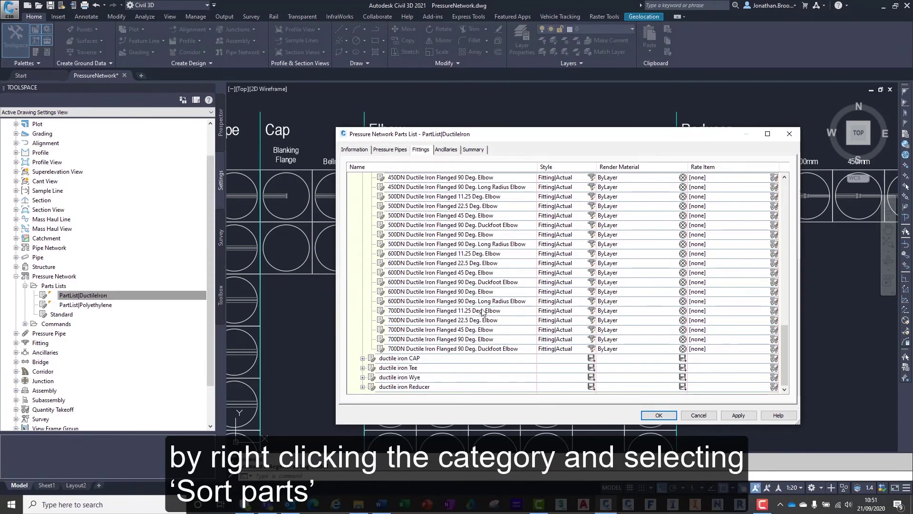
scroll(482, 312, up, 15)
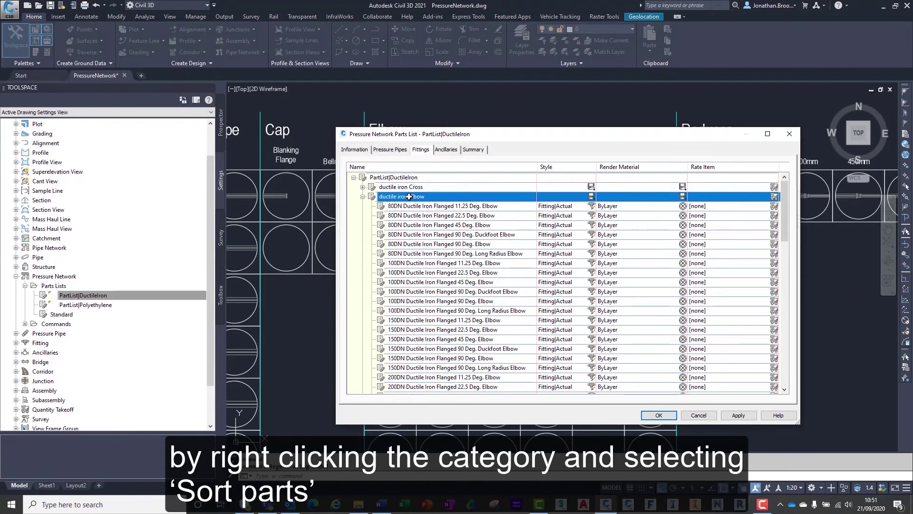
Step: Sort the elbow parts, then apply and save the DuctileIron parts list
right_click(409, 196)
click(431, 211)
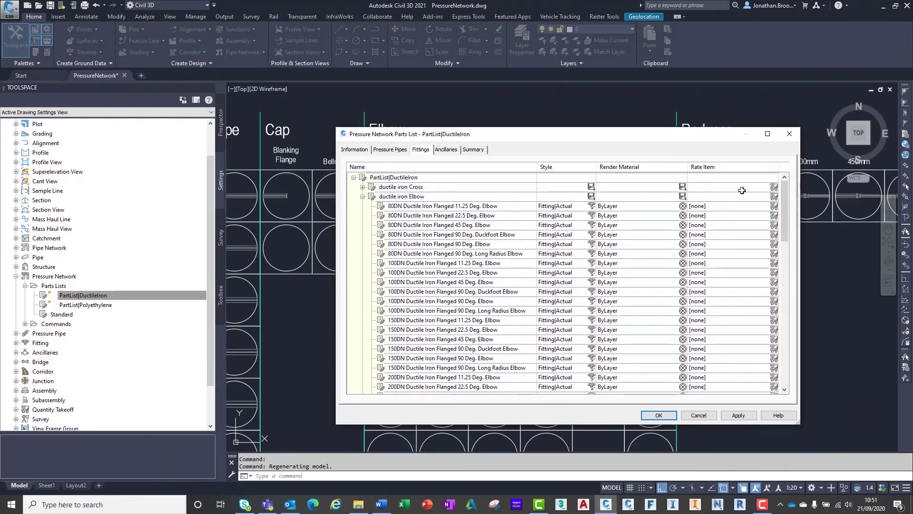
drag(787, 207, 783, 349)
click(738, 414)
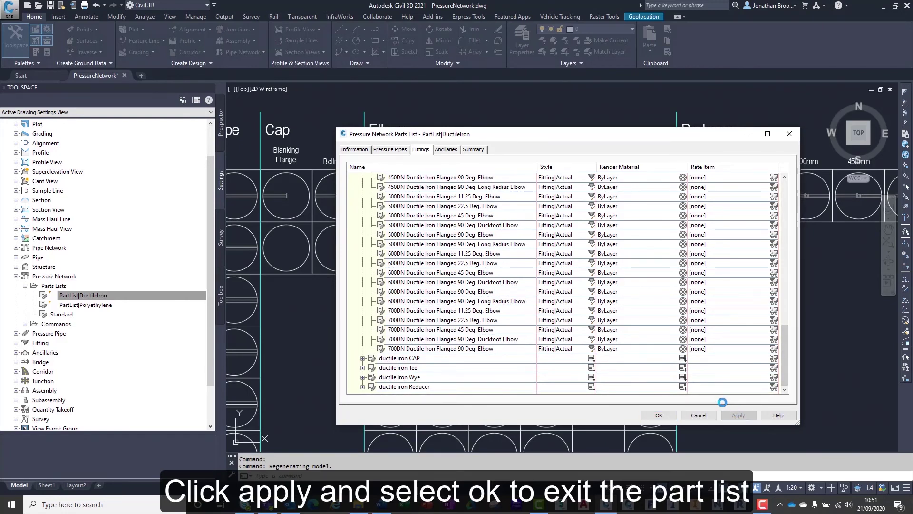
click(659, 415)
Step: Start a pressure network Plan Layout using 700DN Ductile Iron Pipe
click(638, 196)
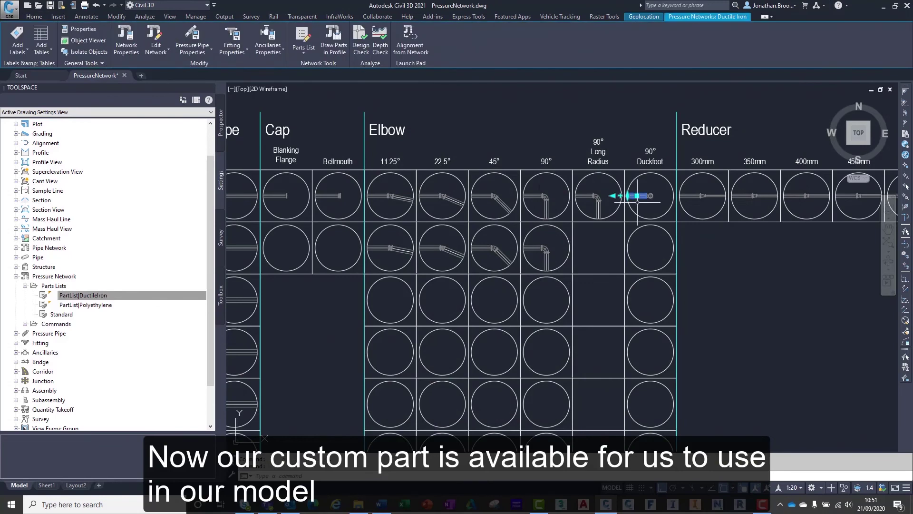
click(156, 48)
click(184, 70)
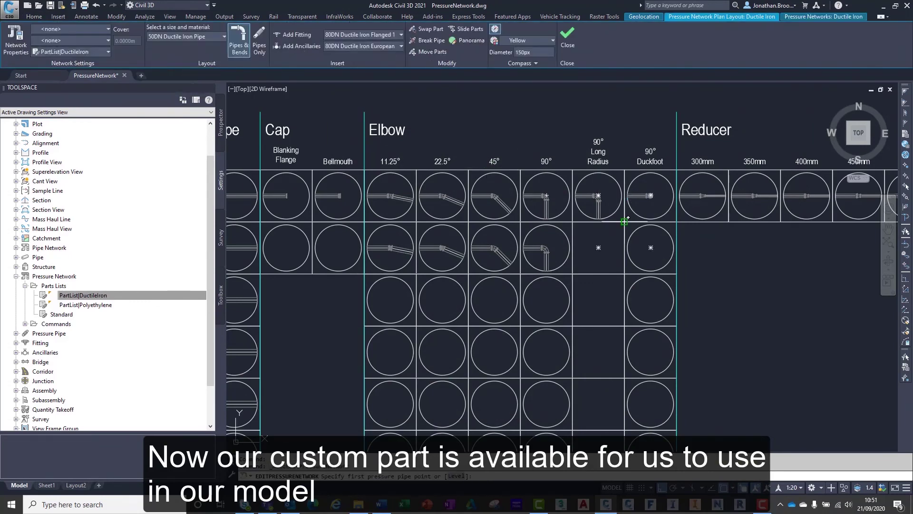
click(186, 36)
click(185, 129)
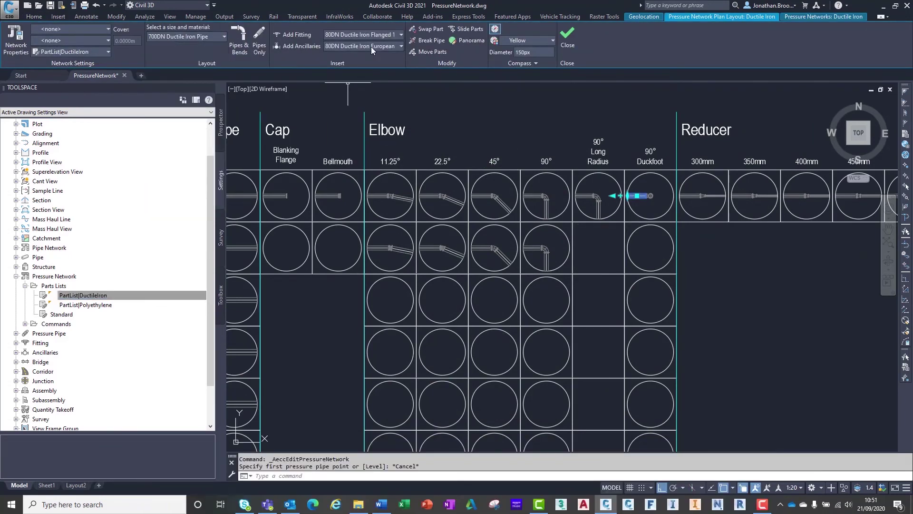
Step: Place the 700DN 90° duckfoot elbow fitting and draw a pipe leftward from it
click(371, 36)
scroll(395, 104, down, 10)
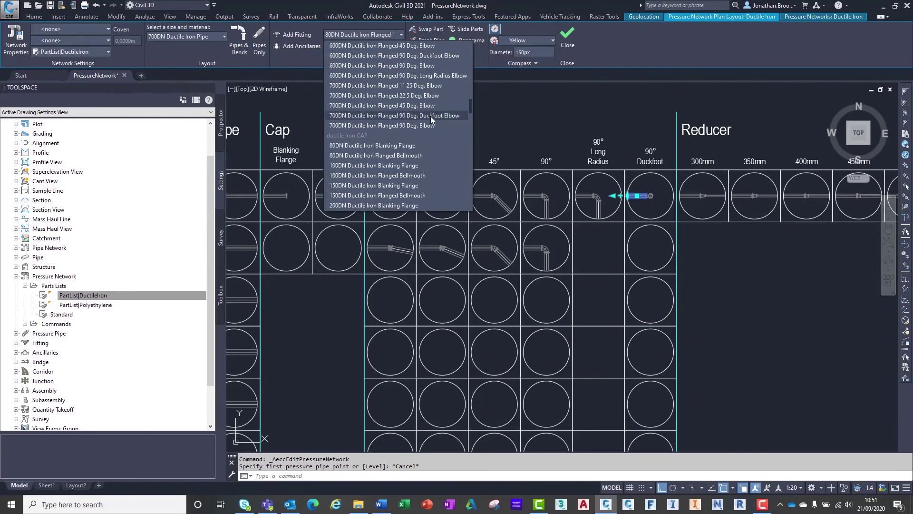
click(430, 116)
click(296, 35)
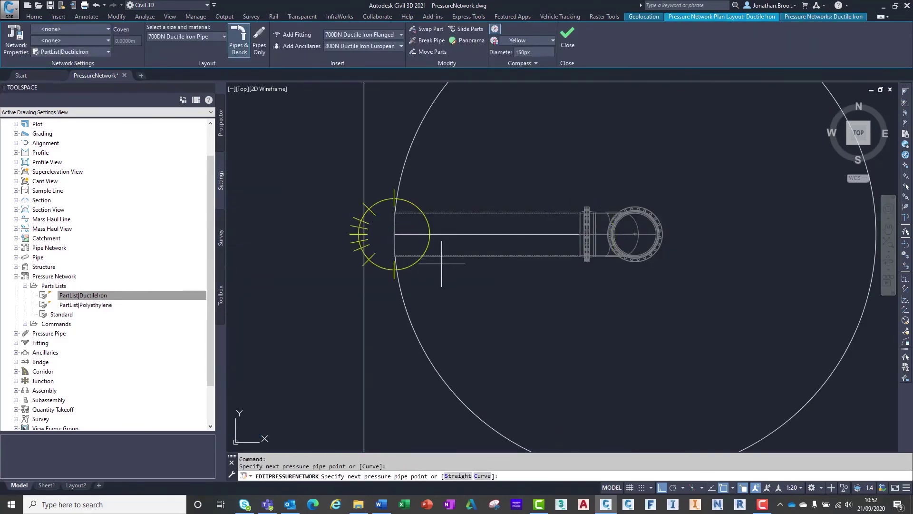
click(394, 234)
key(Escape)
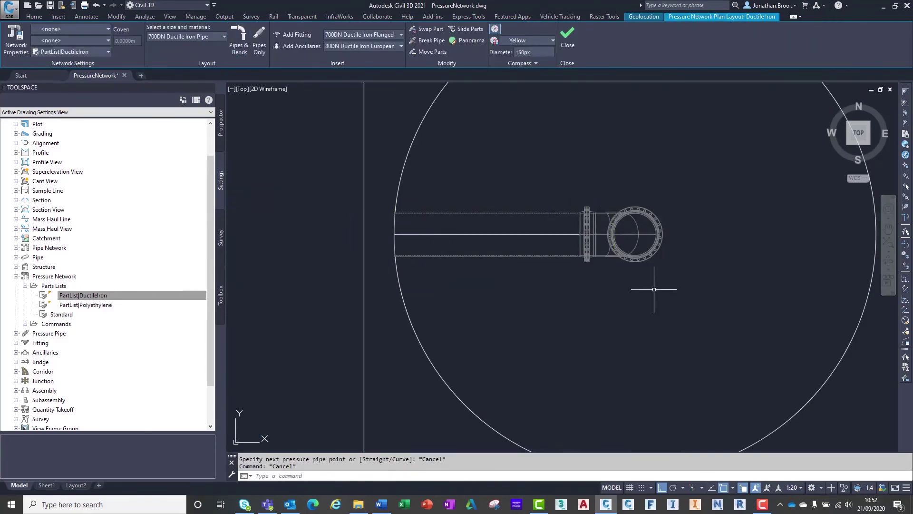
Step: Isolate the new pipe and elbow and view them in SW Isometric
click(475, 234)
right_click(538, 175)
click(671, 201)
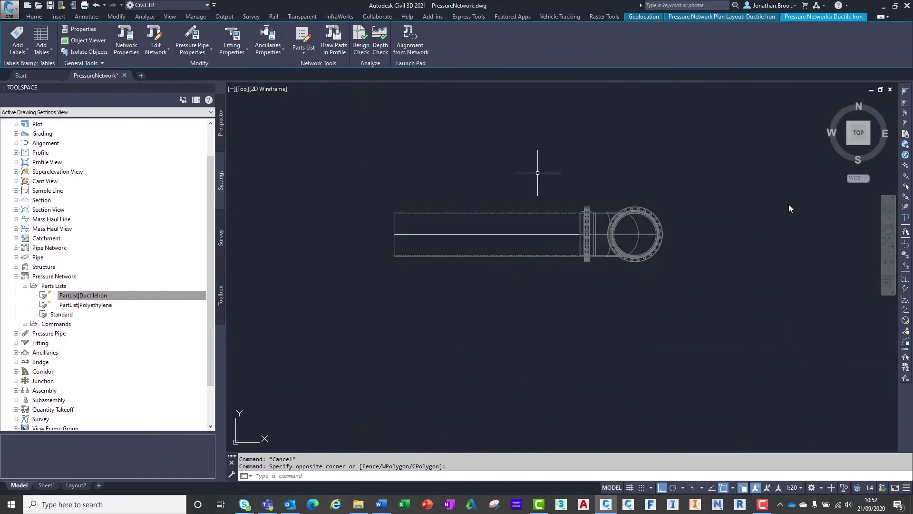
click(848, 142)
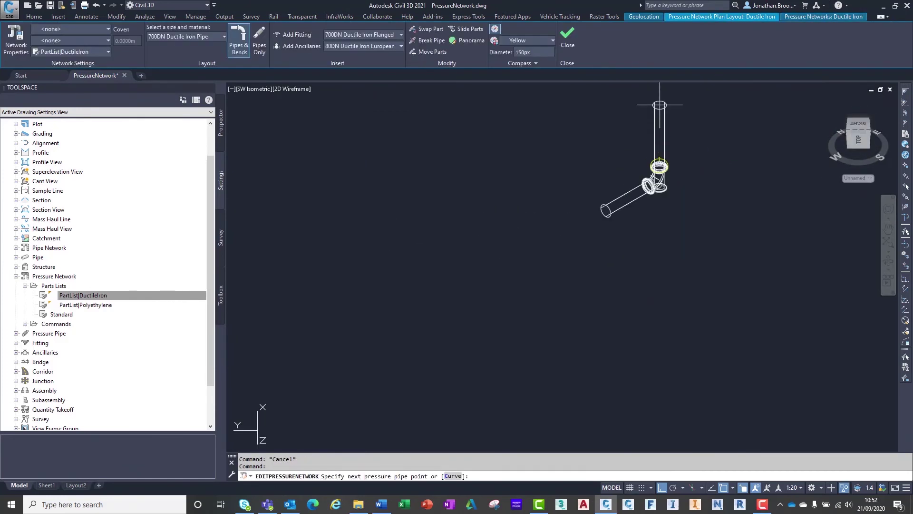
Step: Enter 100 for the vertical pipe, then inspect the pipe run and elbow in the Object Viewer
text(100)
right_click(499, 158)
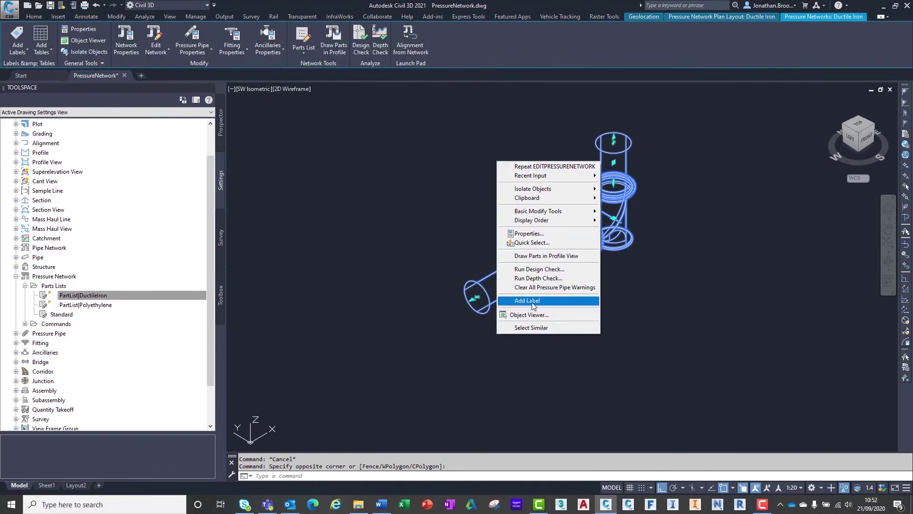
click(528, 361)
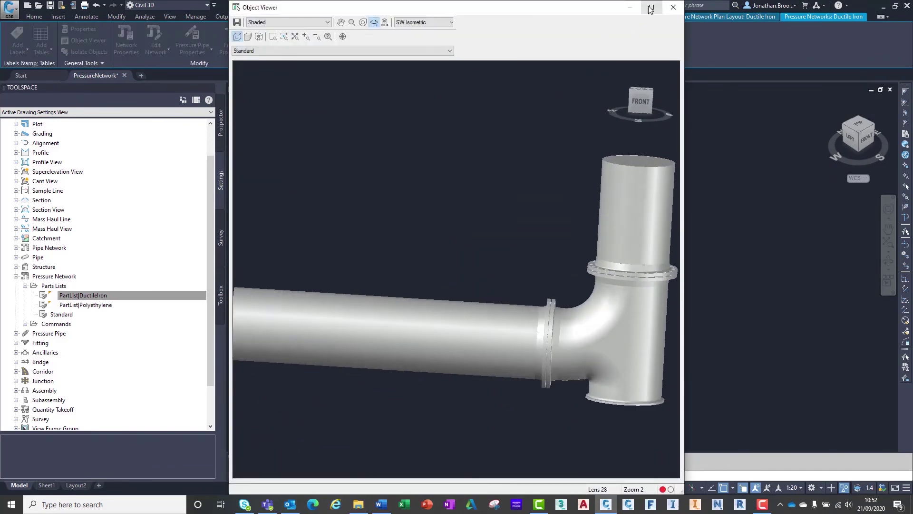